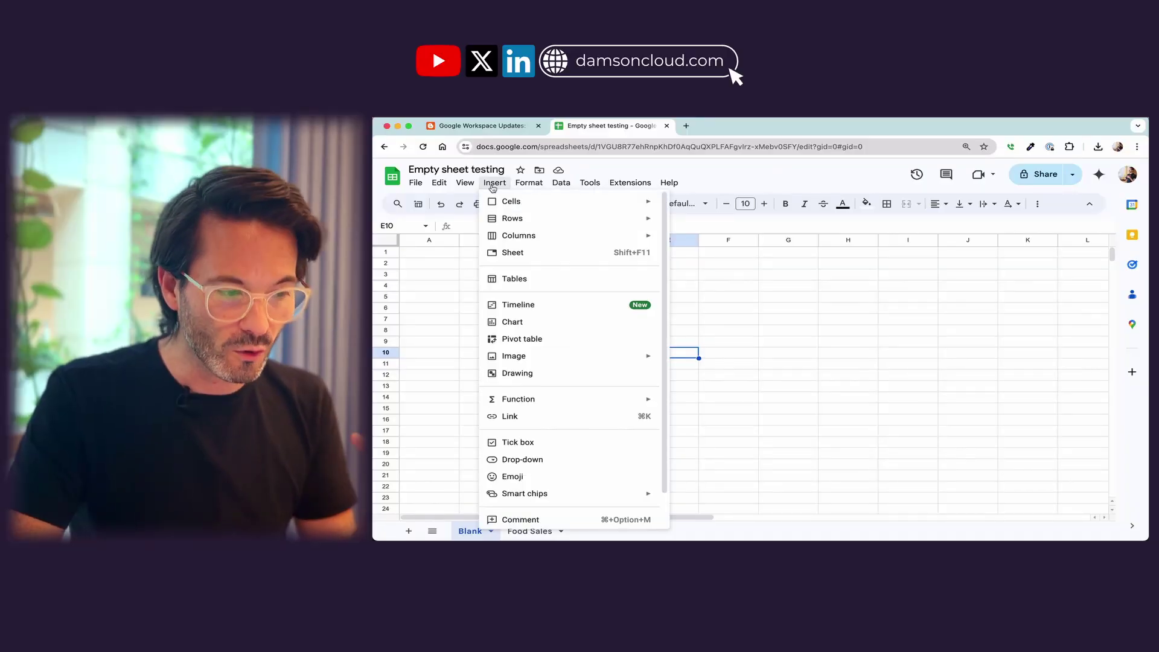
Open the Tables template gallery and preview featured templates such as Recruitment applicants
click(513, 283)
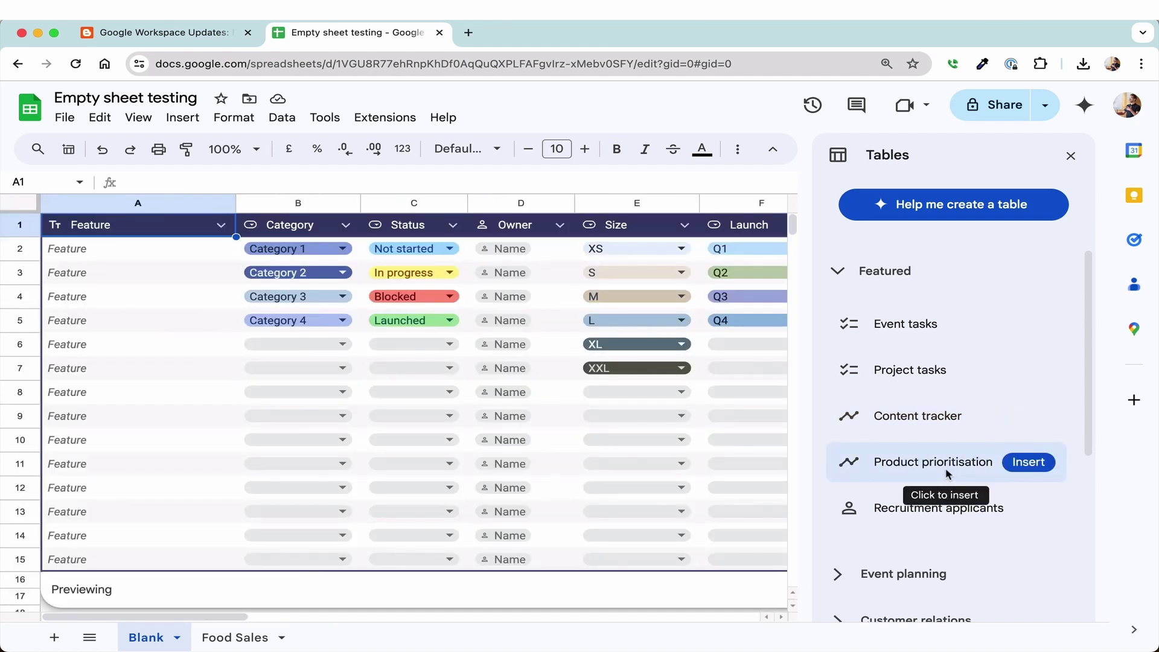
scroll(947, 474, down, 2)
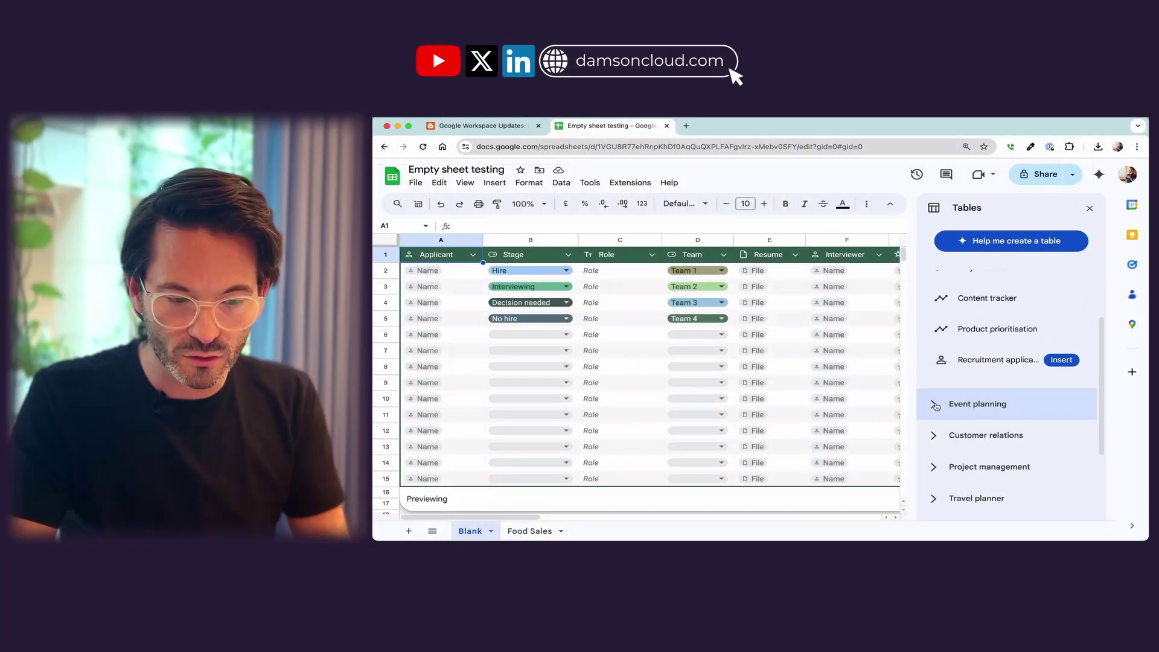
Expand Event planning, Customer relations, Project management and Travel planner to preview Trip itinerary
click(906, 516)
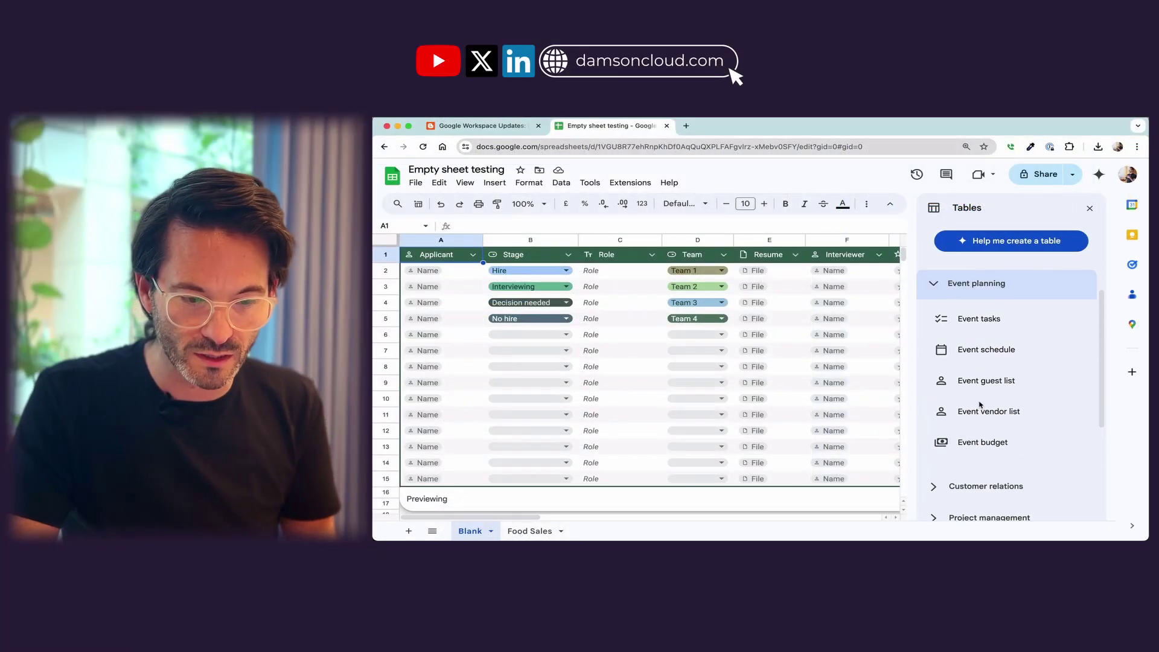
scroll(978, 423, down, 4)
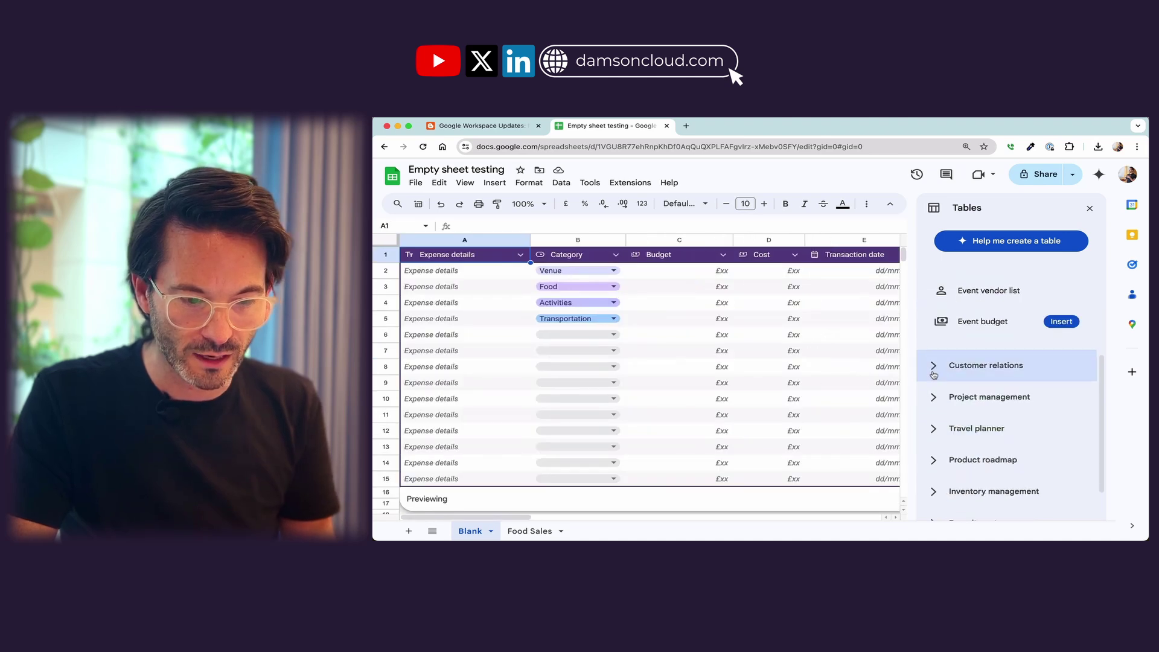
click(935, 368)
click(935, 396)
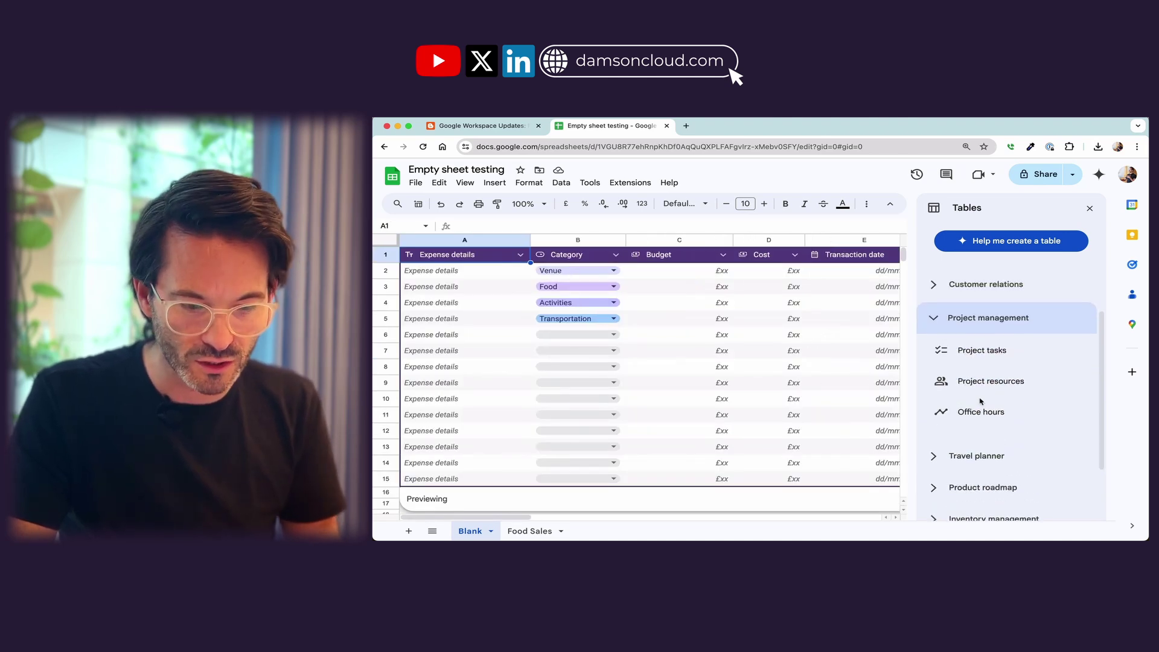
scroll(996, 419, down, 3)
click(937, 361)
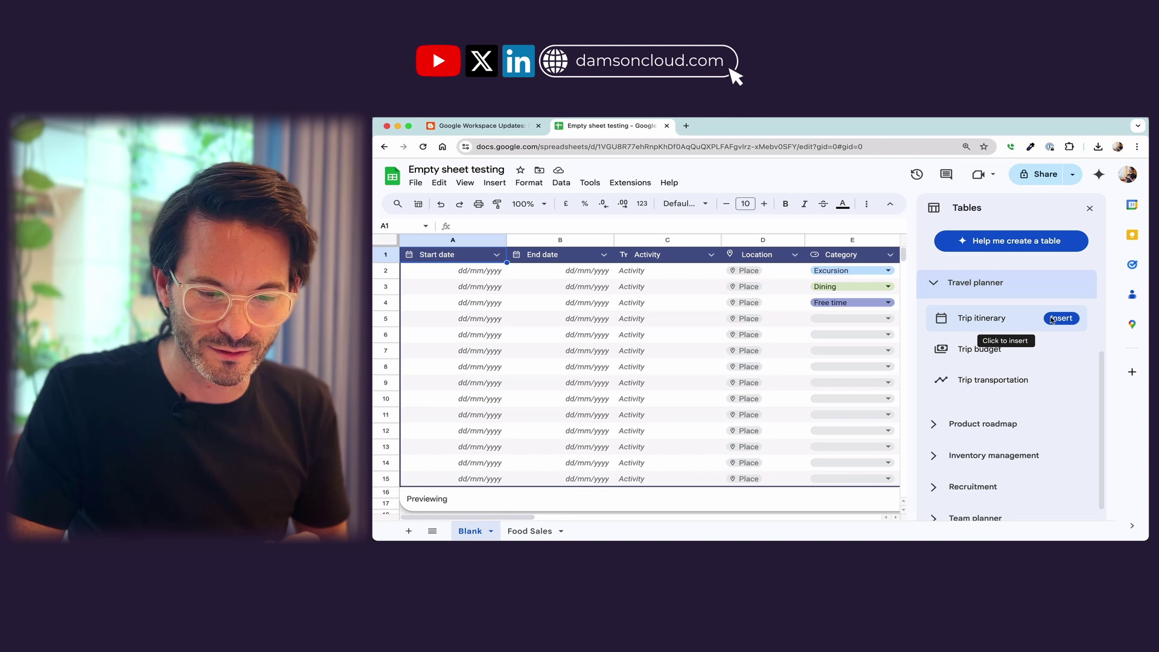
Insert Trip itinerary as table Trip_itinerary1, then close the templates panel and table tips
click(1051, 319)
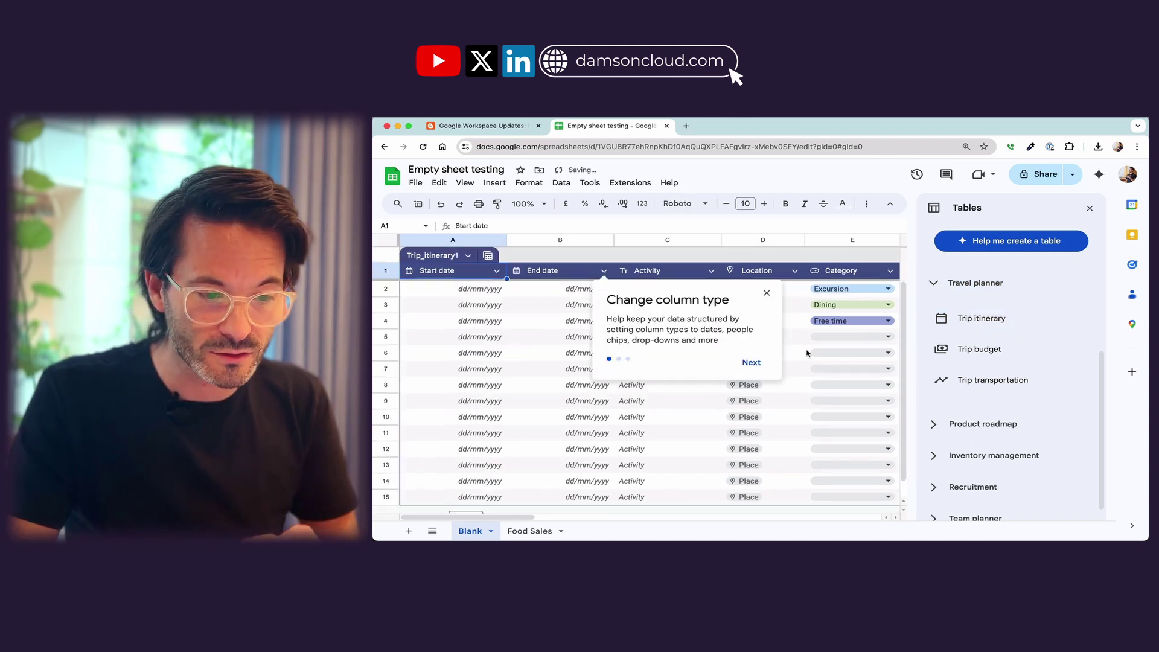
click(1090, 209)
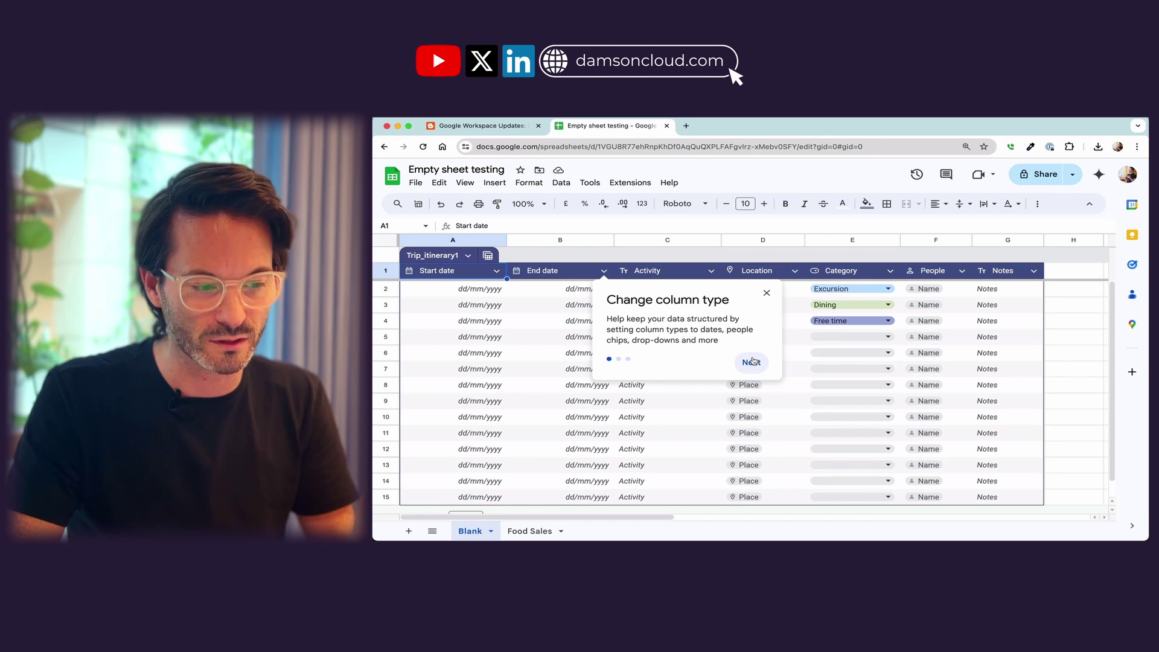
click(751, 363)
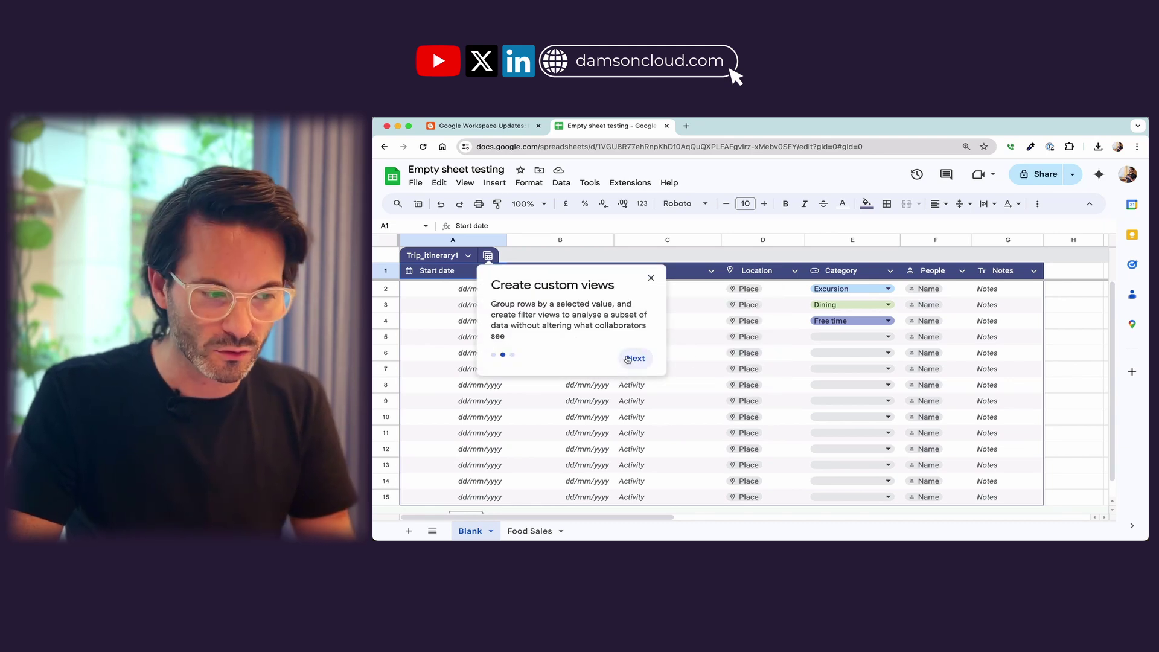
click(631, 359)
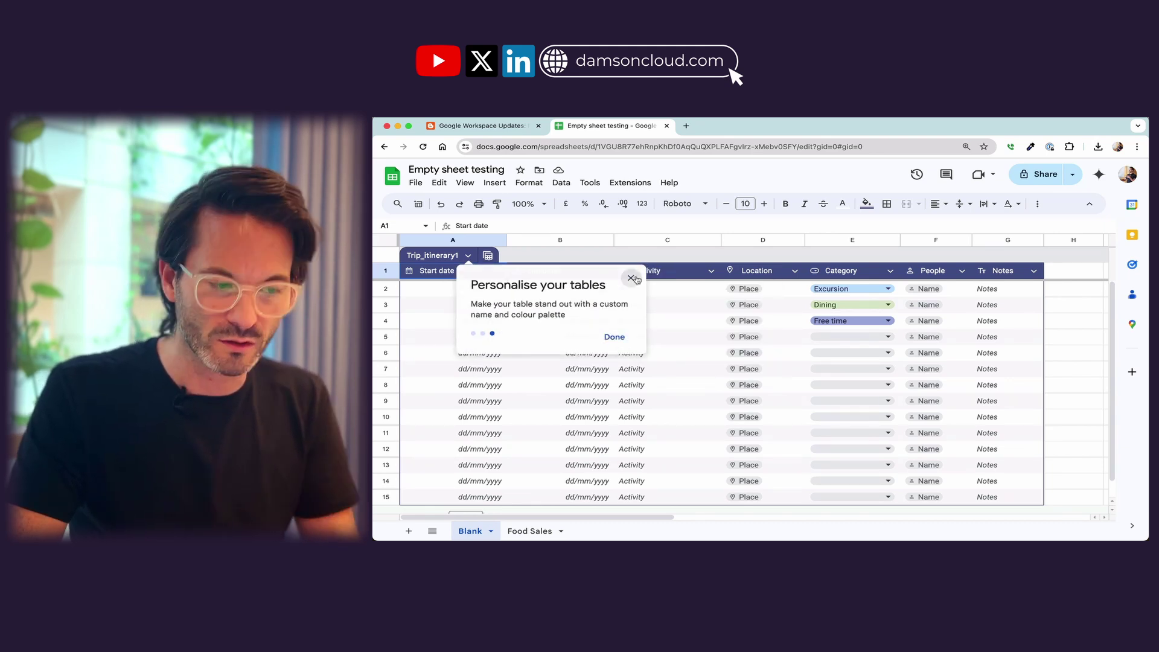
click(633, 279)
click(489, 256)
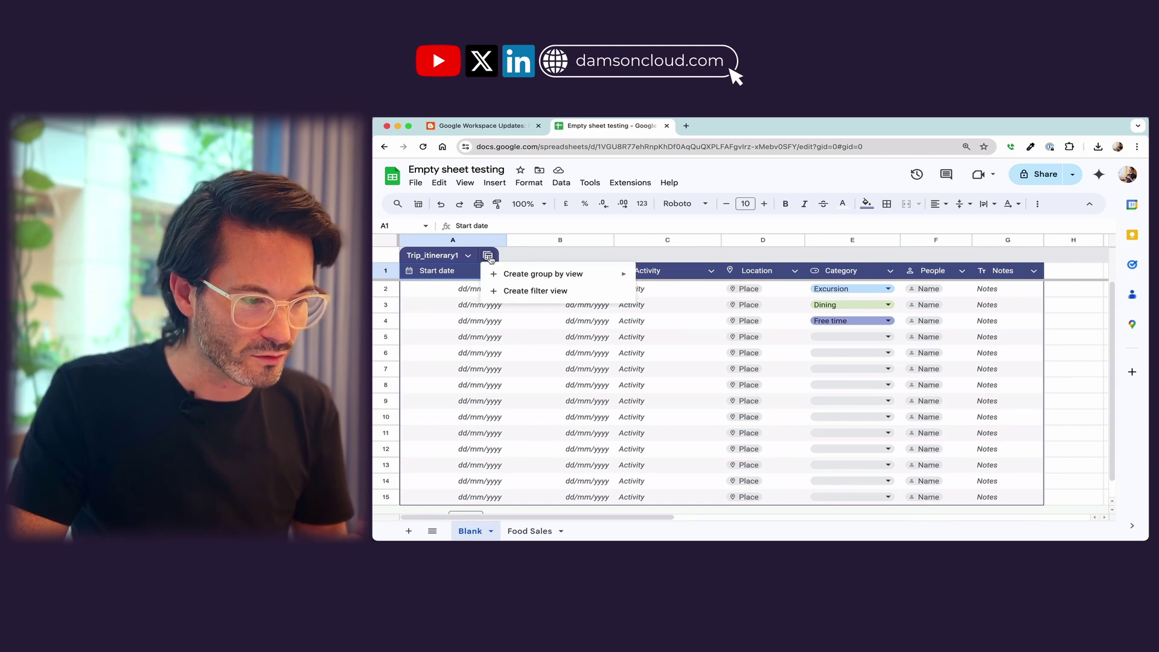
mouse_move(560, 274)
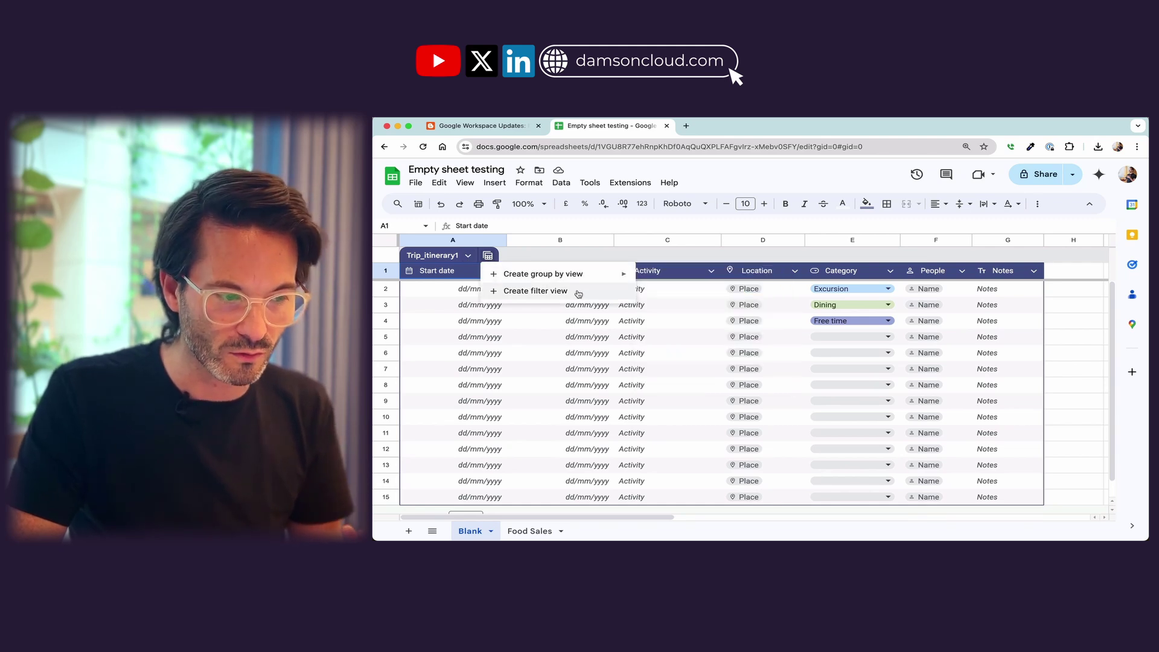
click(527, 336)
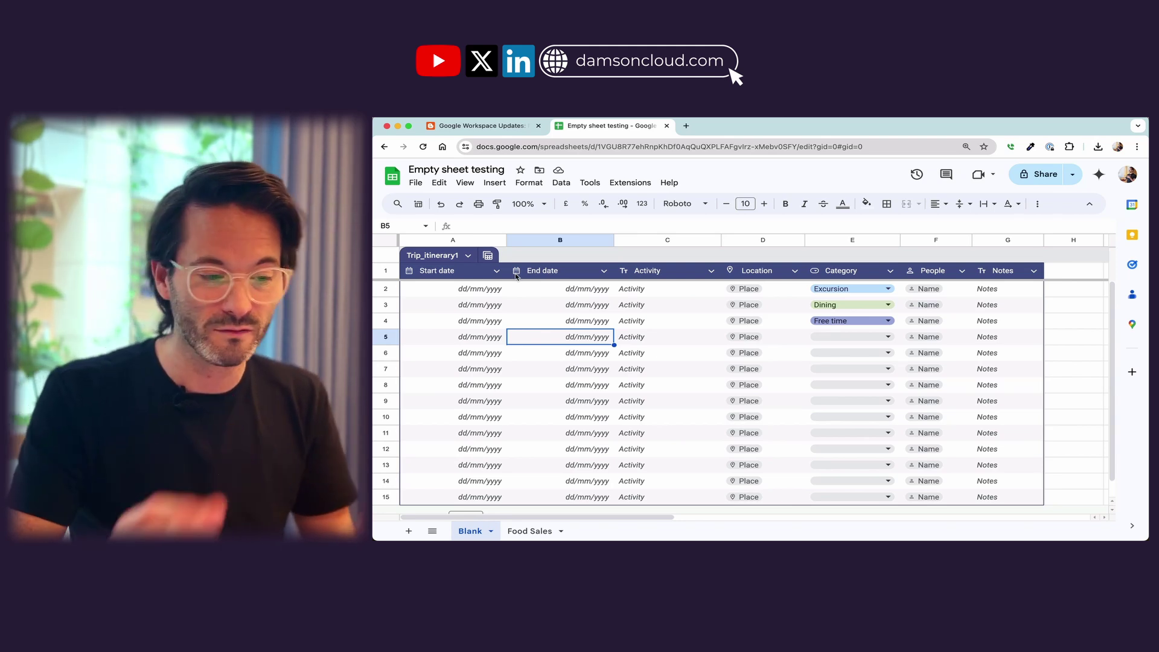
click(770, 292)
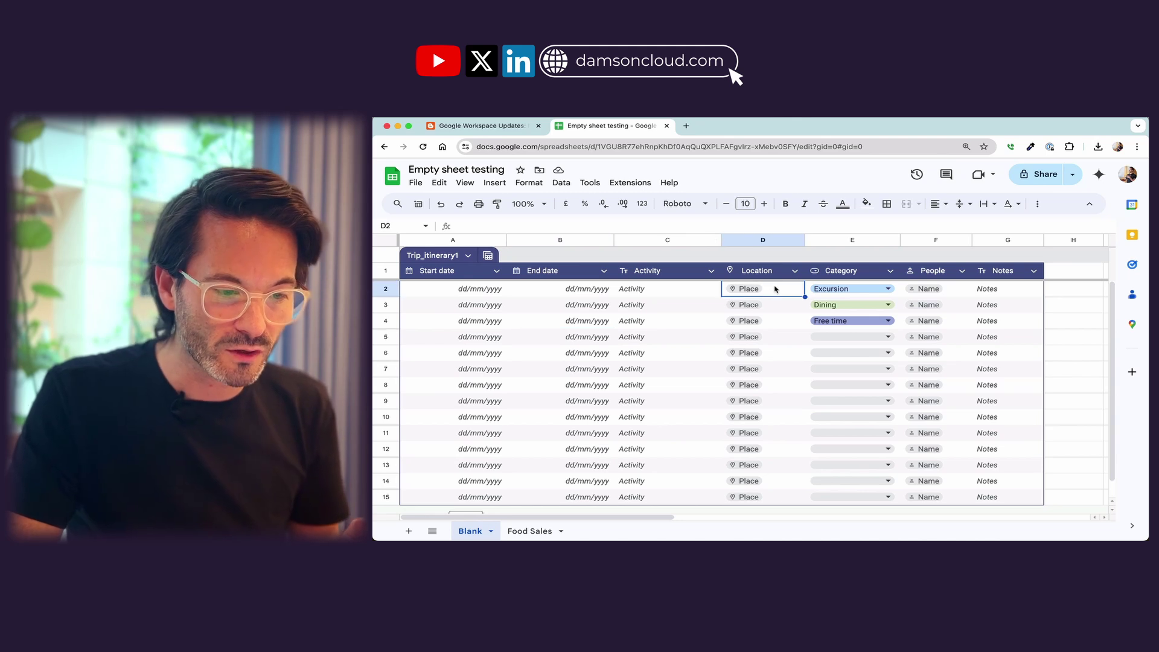
click(794, 271)
mouse_move(836, 292)
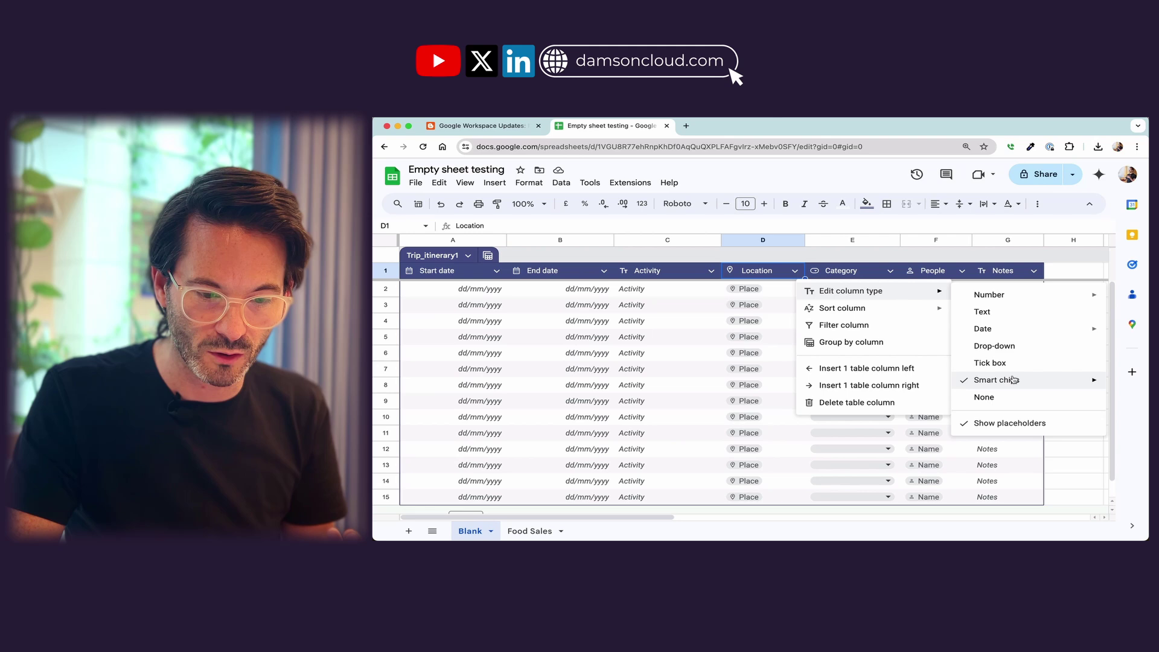
mouse_move(1015, 380)
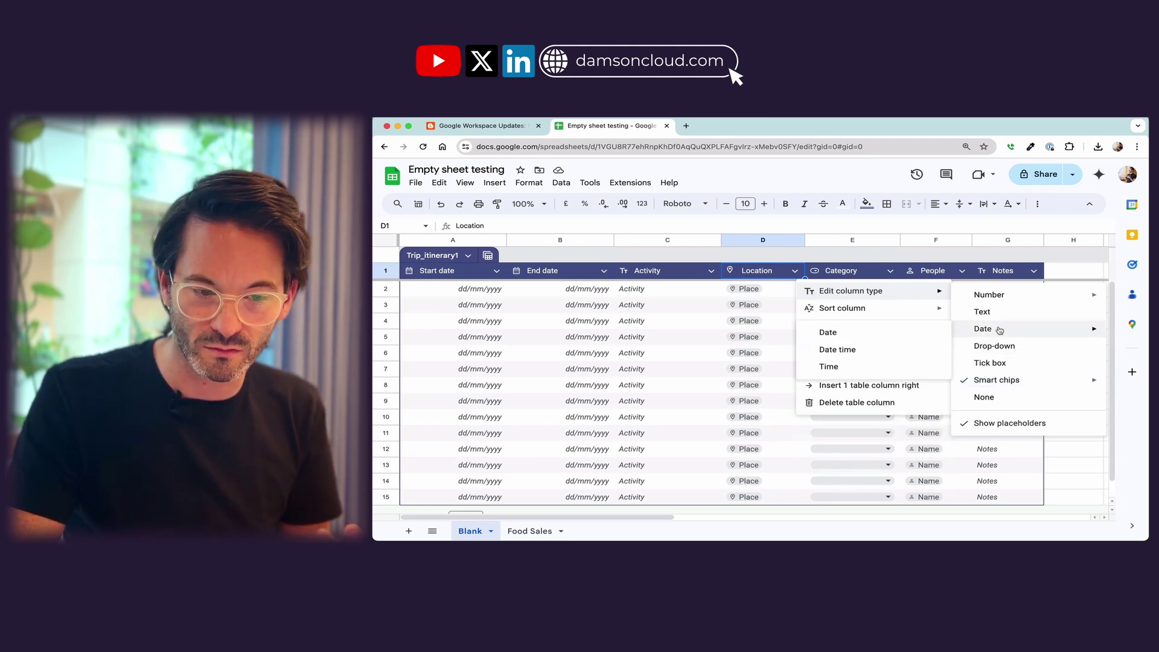
mouse_move(997, 302)
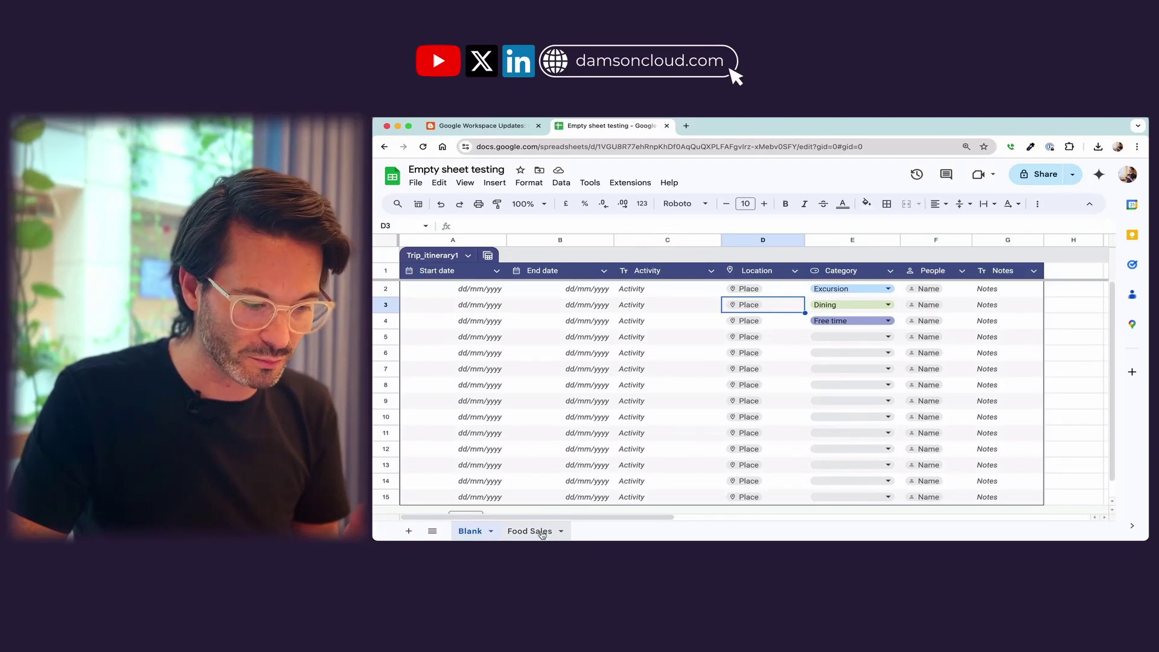
Switch to the Food Sales sheet and browse its ID-to-UnitPrice sales data
click(541, 531)
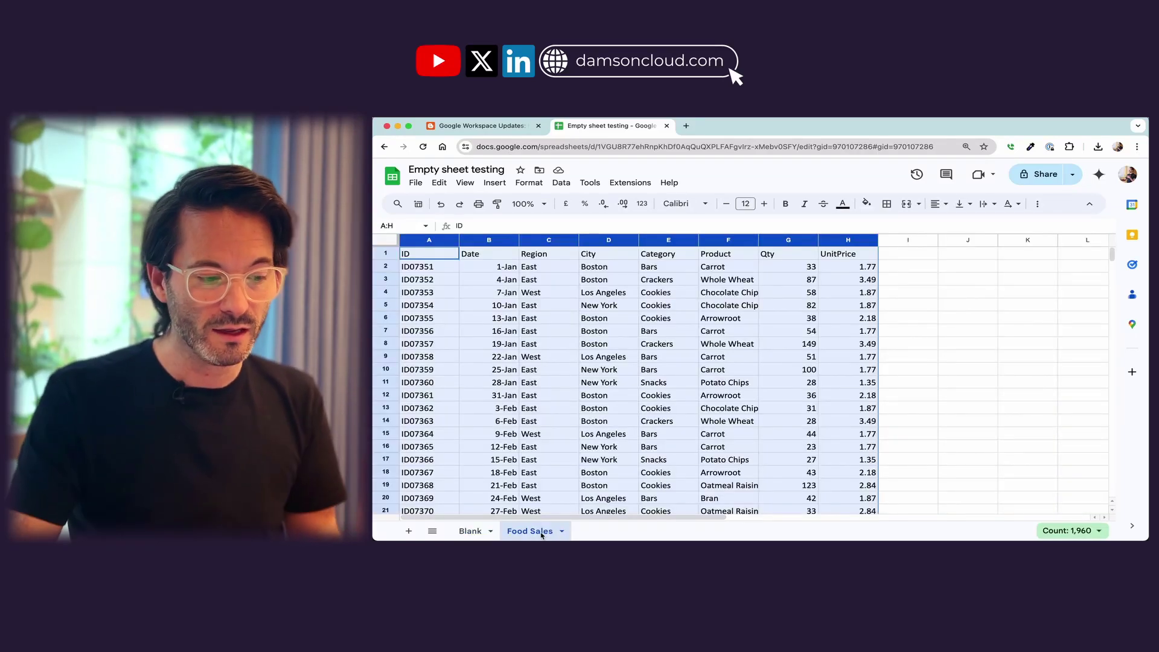
click(585, 475)
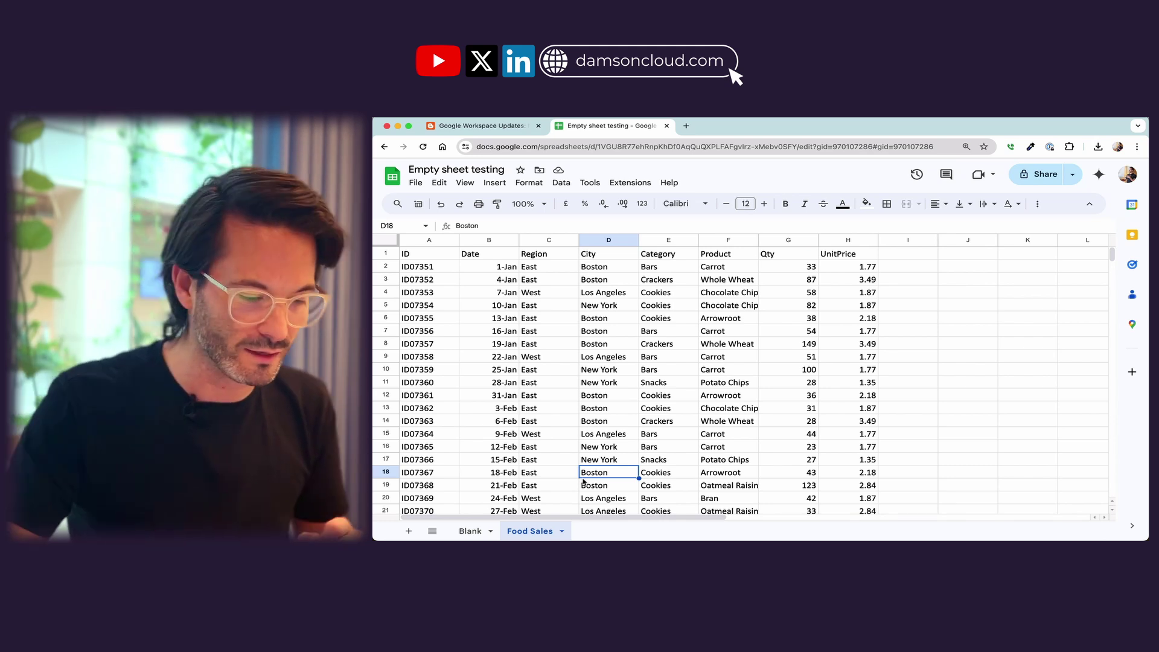
scroll(602, 416, down, 3)
scroll(595, 413, up, 3)
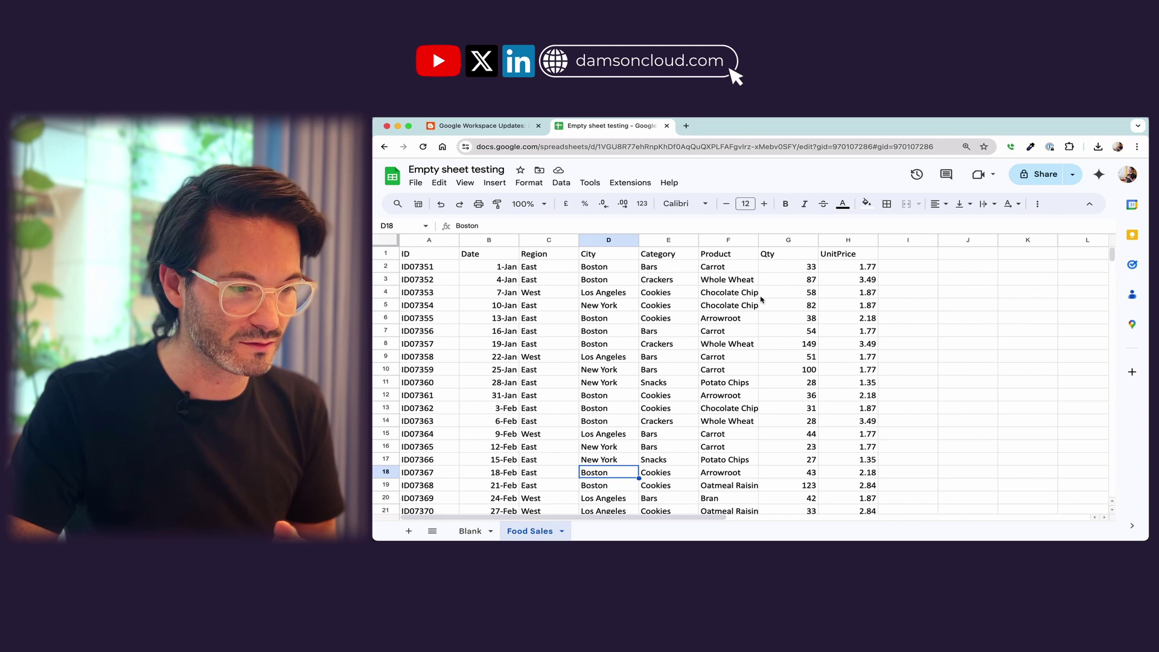
Select columns A–H of the Food Sales data and convert them into table Table1
drag(434, 239, 839, 234)
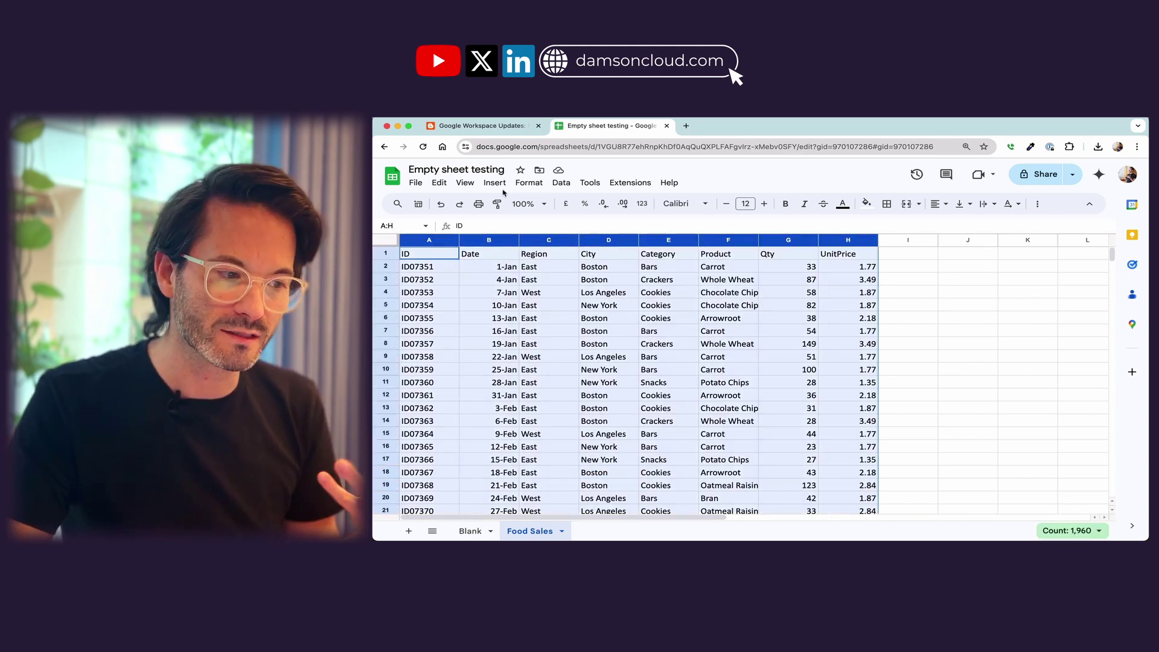
click(529, 183)
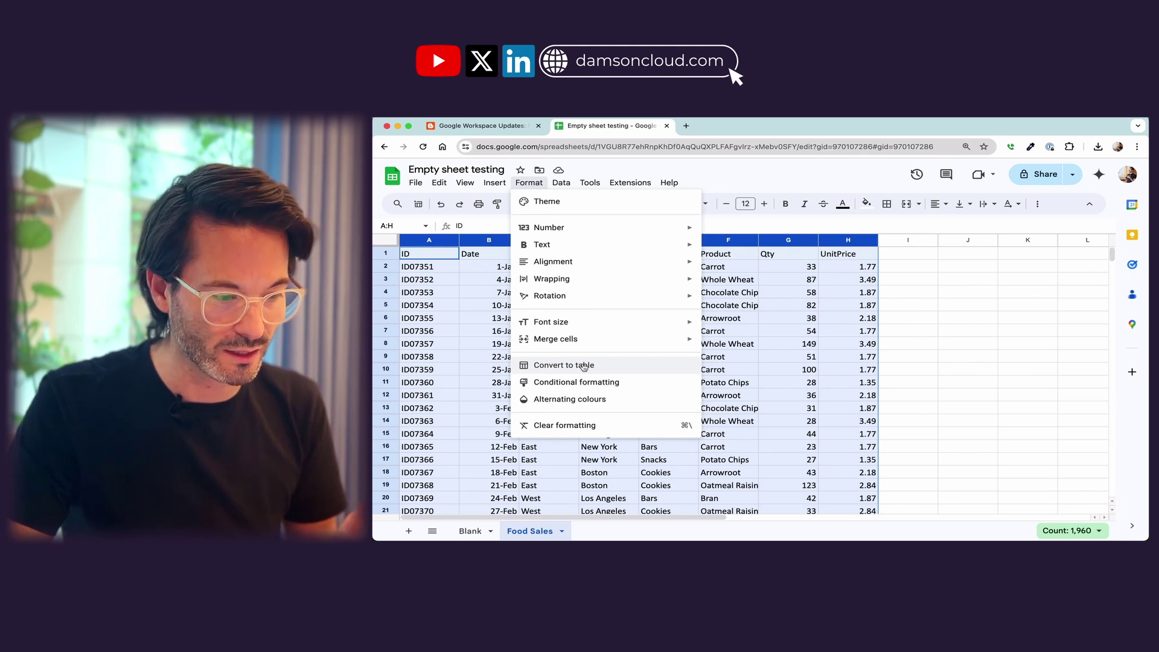
click(584, 365)
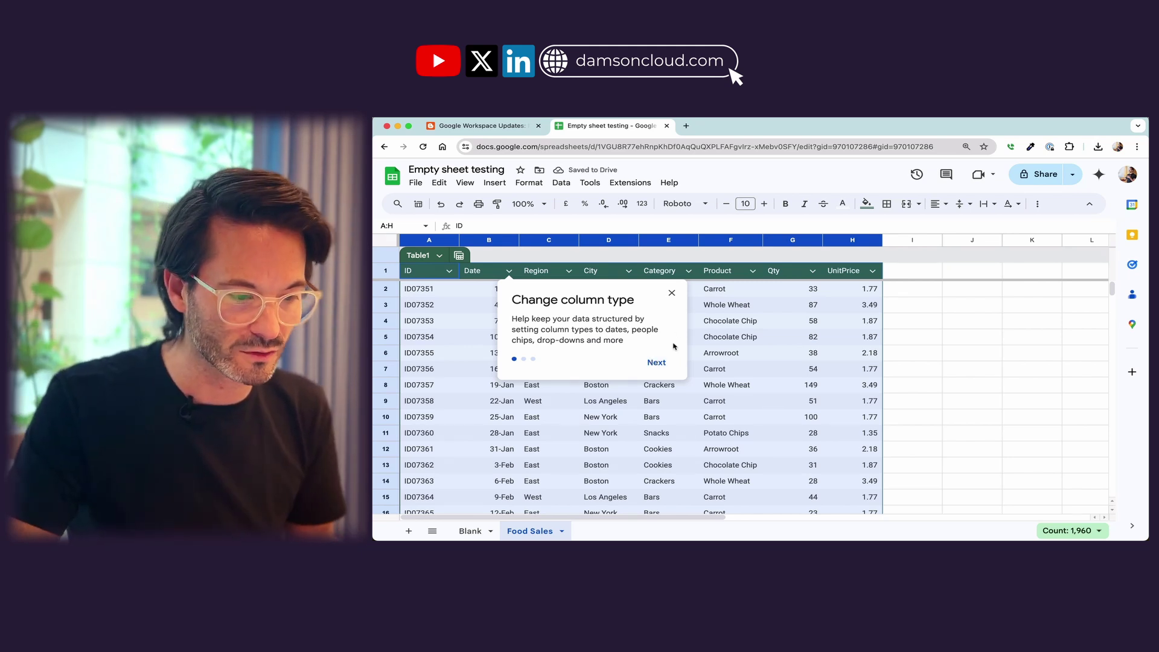
Step through and dismiss the table introduction tips
click(659, 364)
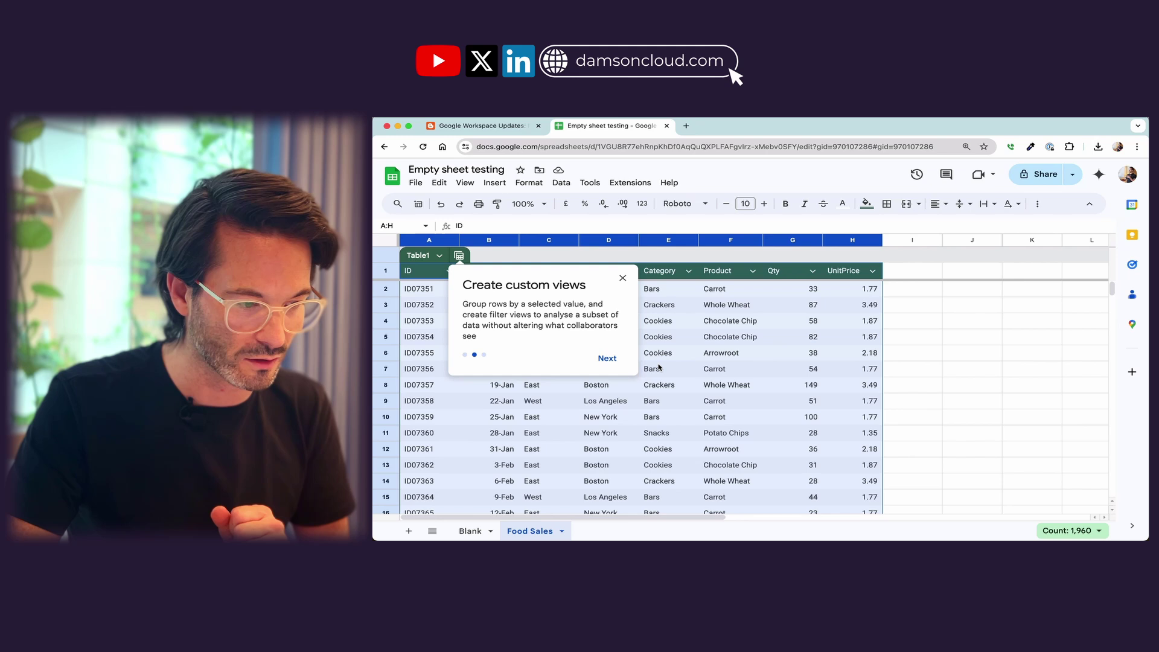
click(604, 359)
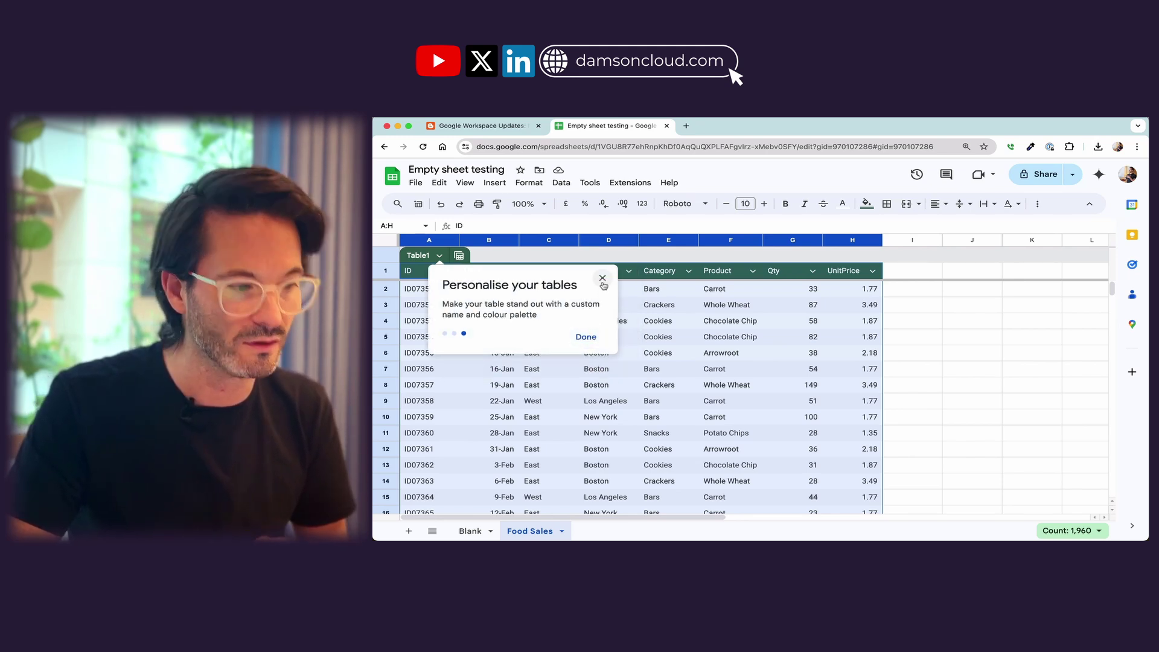
click(602, 278)
Turn off alternating row colours in Table1
click(440, 255)
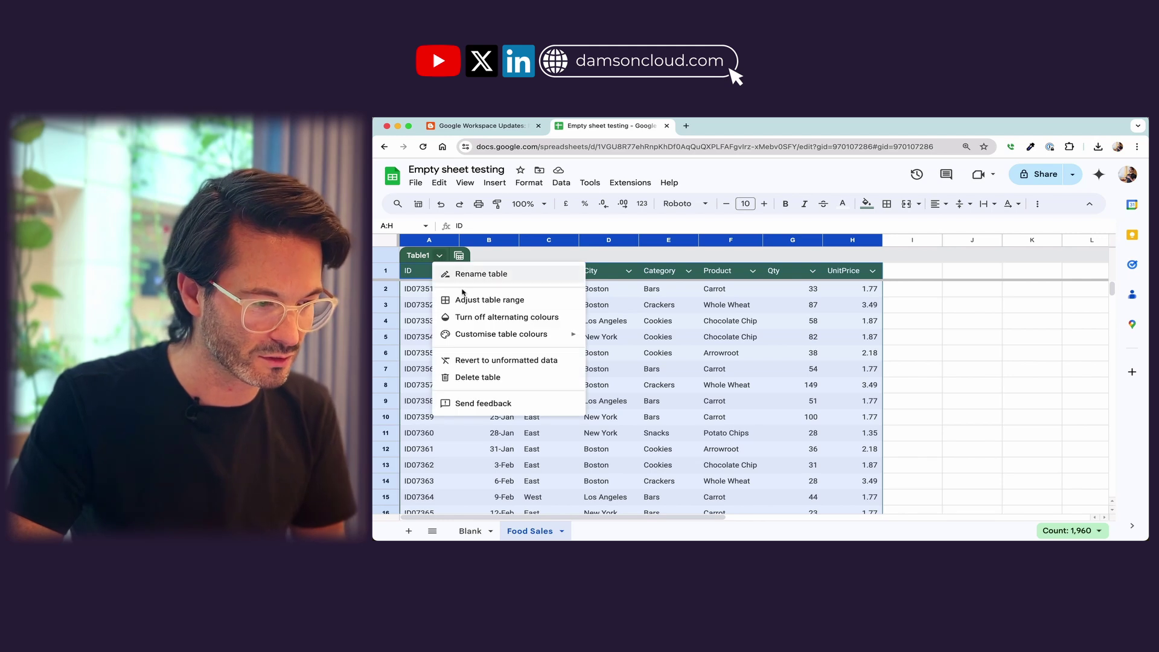
mouse_move(546, 337)
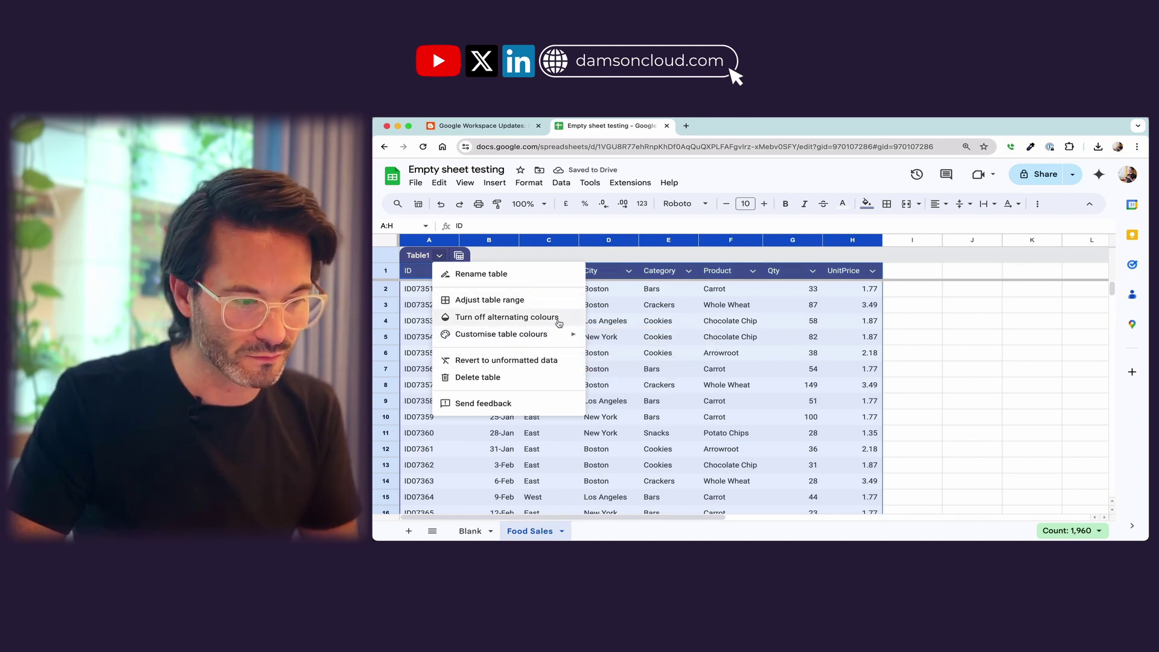
click(555, 320)
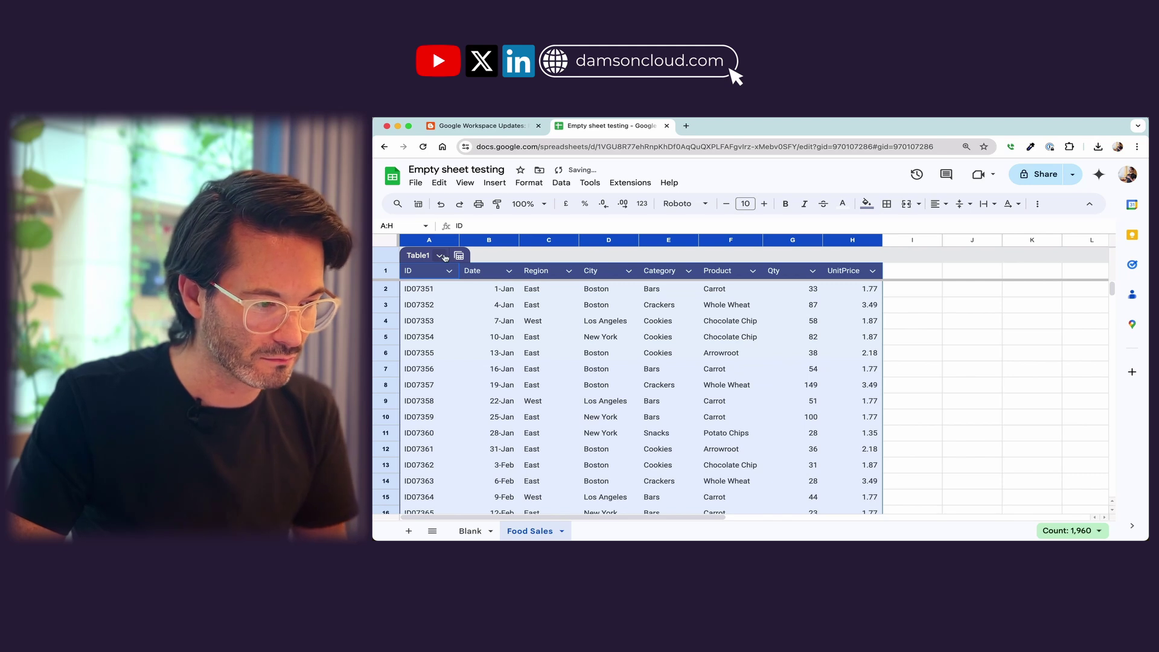
click(444, 257)
click(574, 321)
click(574, 321)
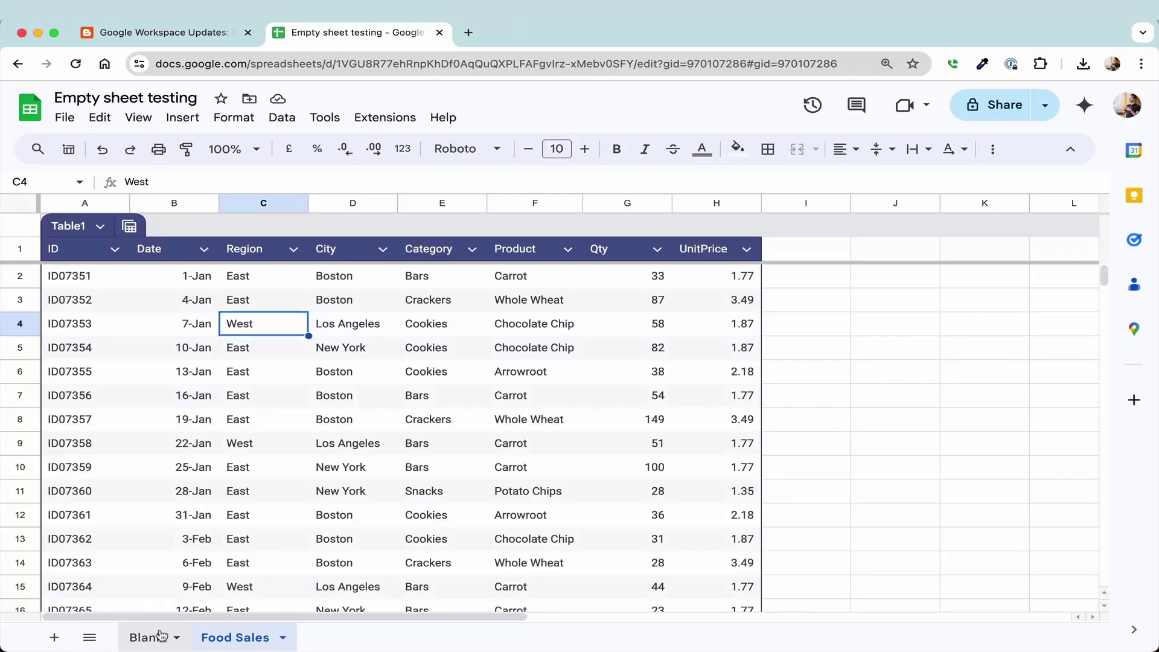
click(474, 530)
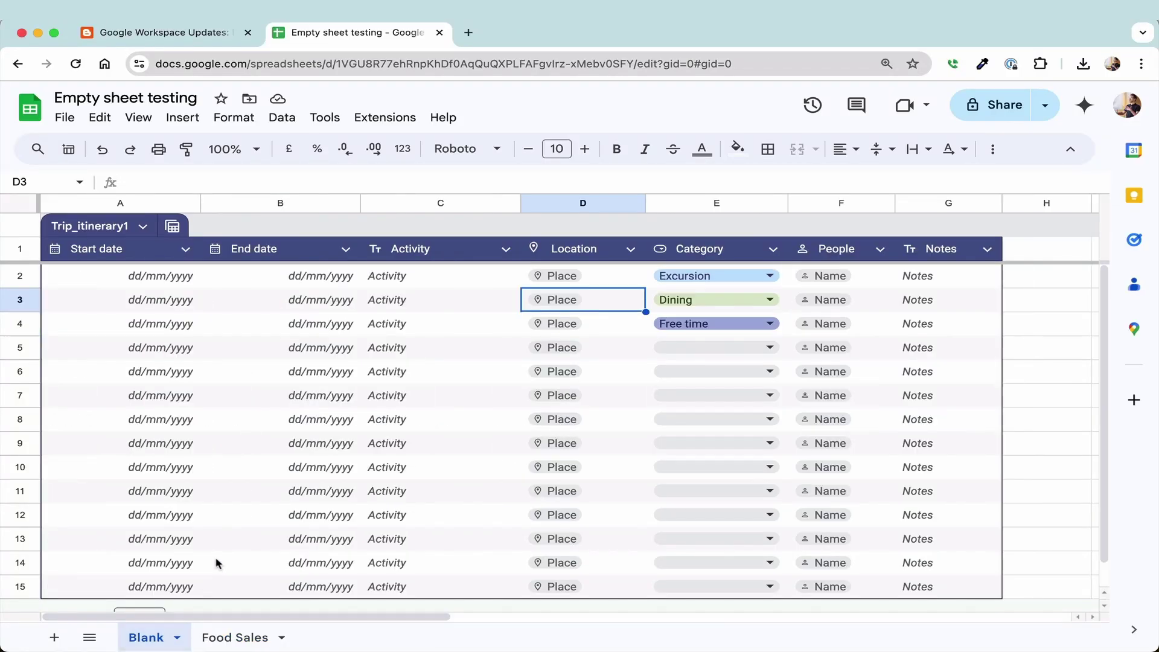
click(738, 324)
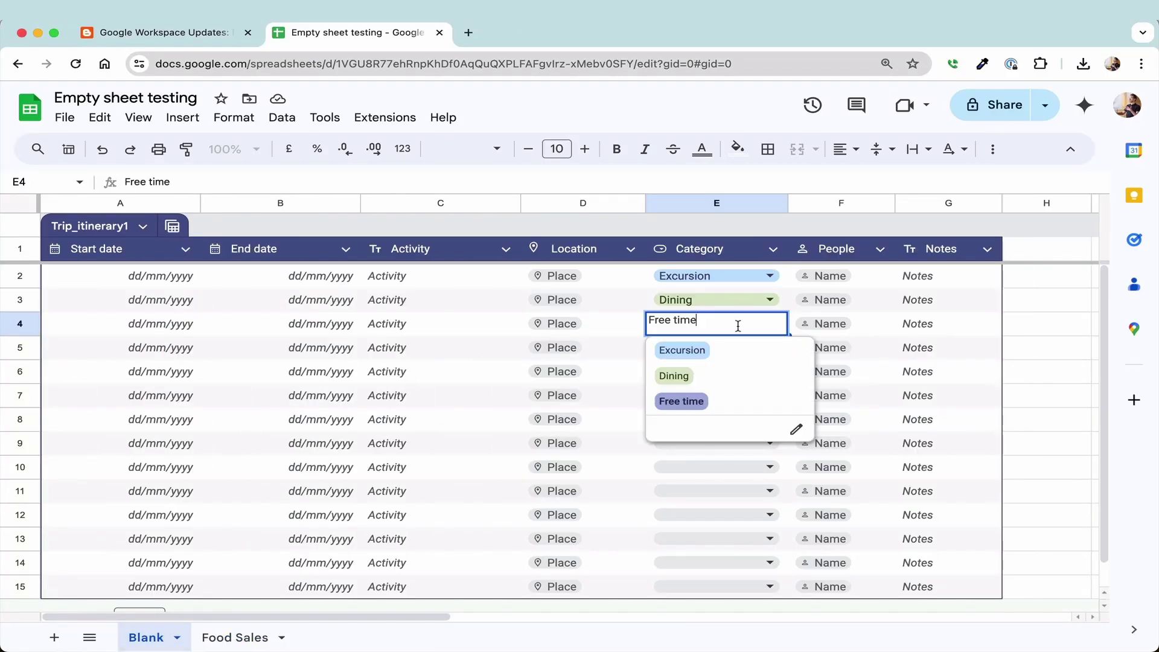
click(607, 379)
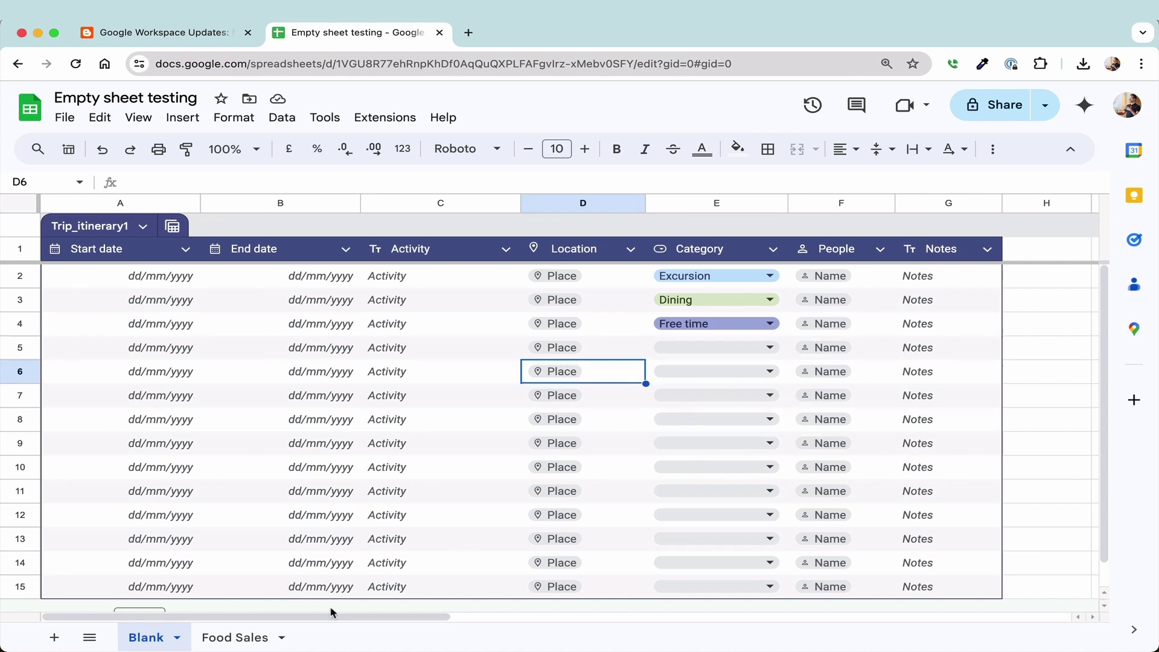
click(257, 639)
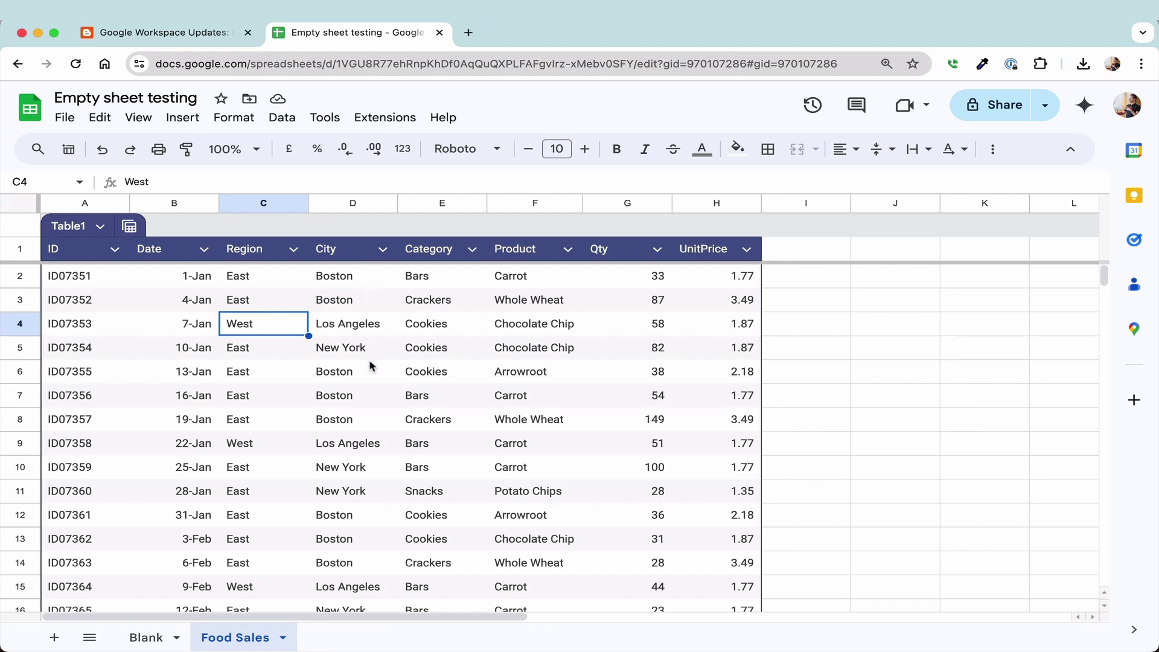
scroll(378, 483, down, 7)
scroll(379, 486, down, 20)
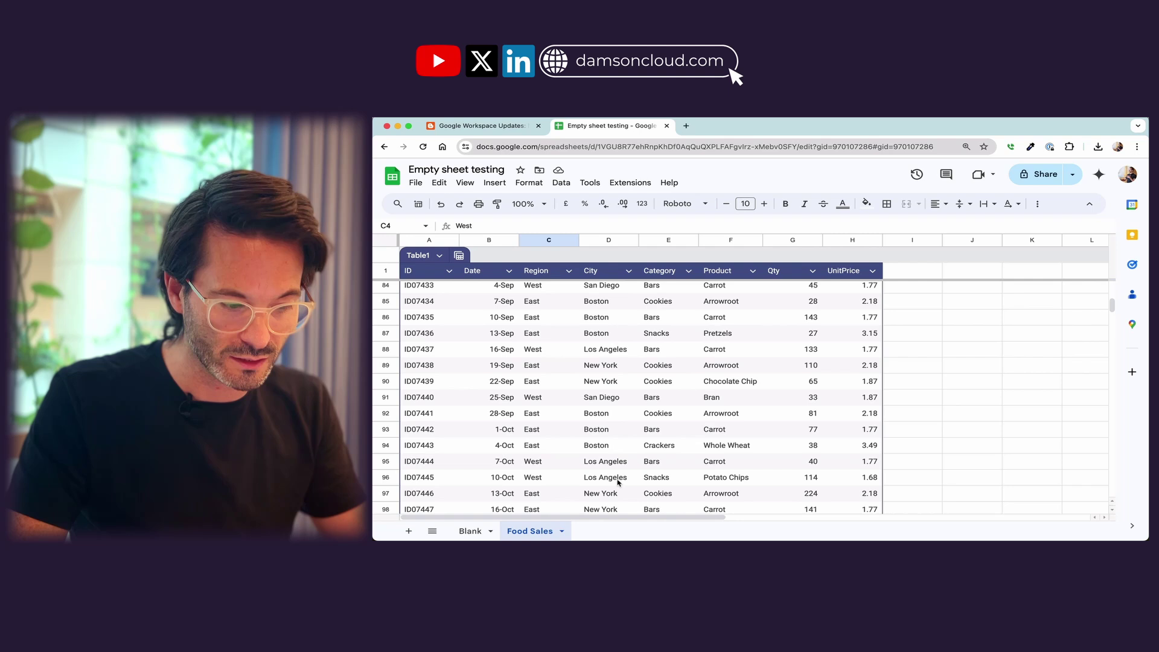
scroll(371, 548, up, 20)
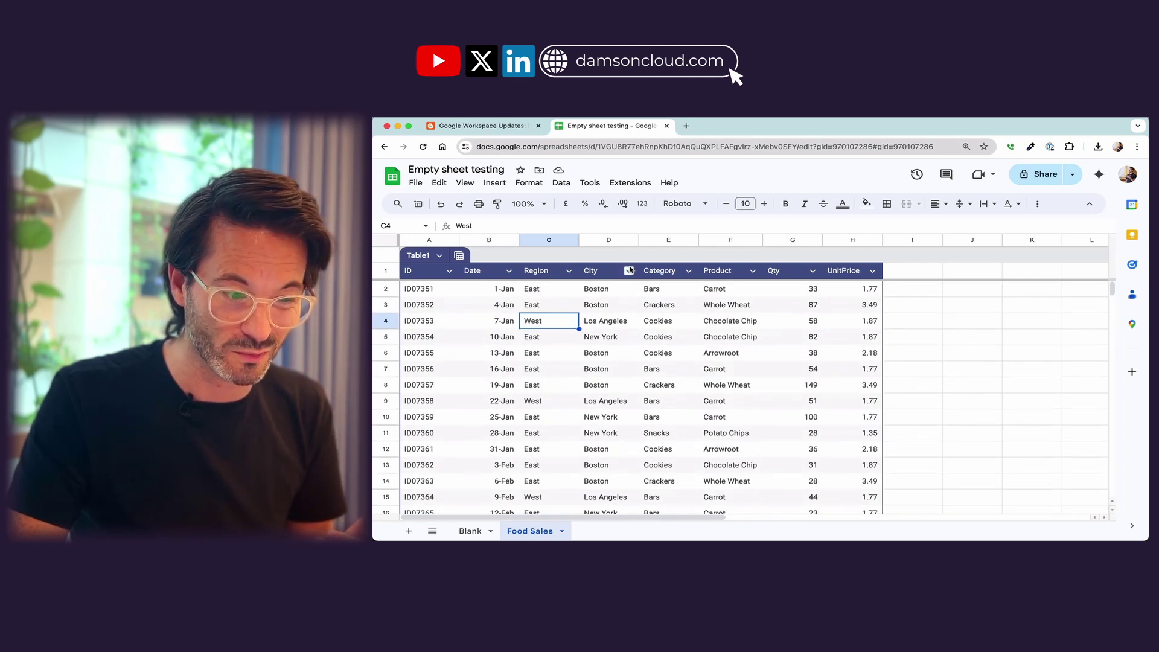
Make the City column a drop-down and add London and Dublin as options
click(629, 271)
mouse_move(657, 293)
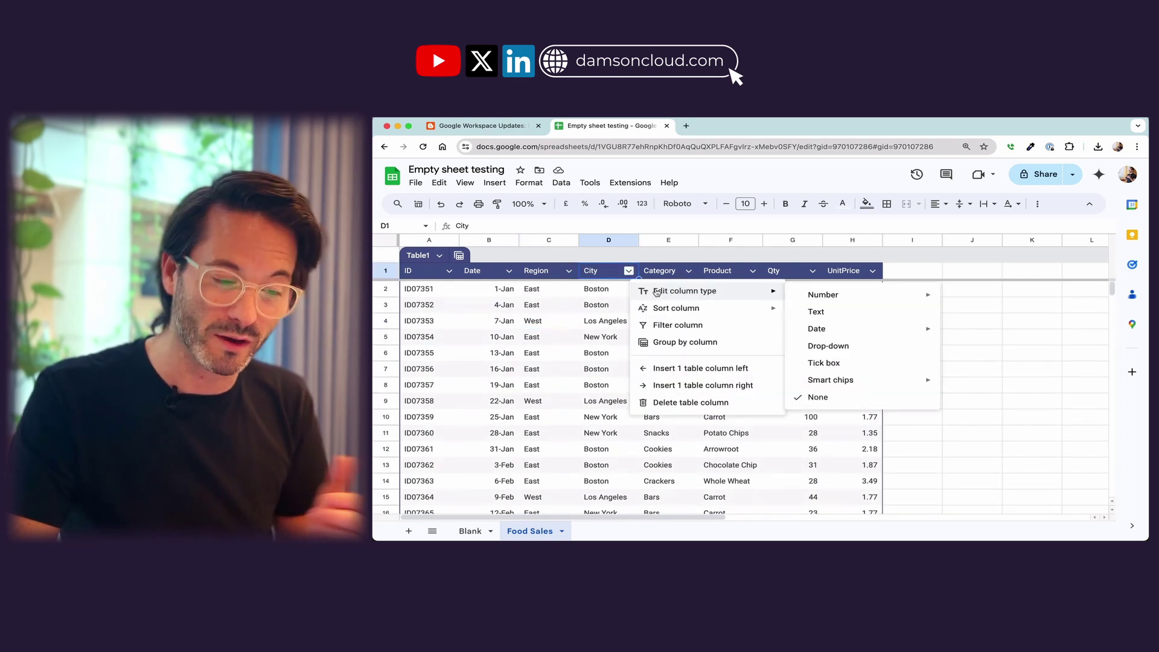
click(837, 345)
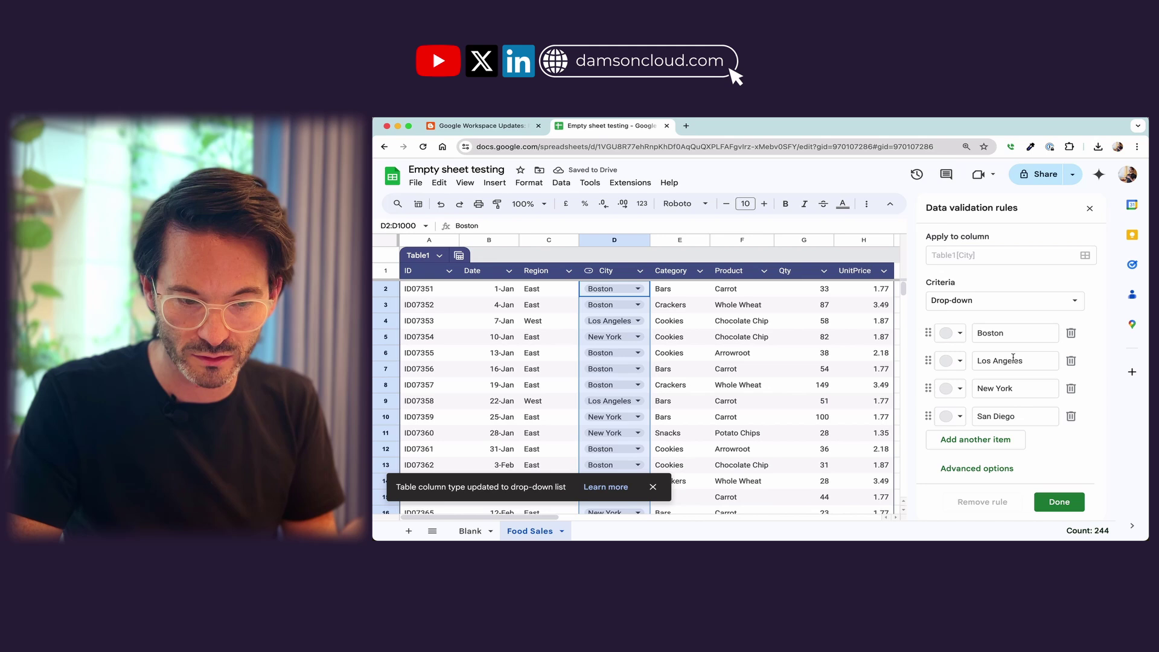
click(1012, 440)
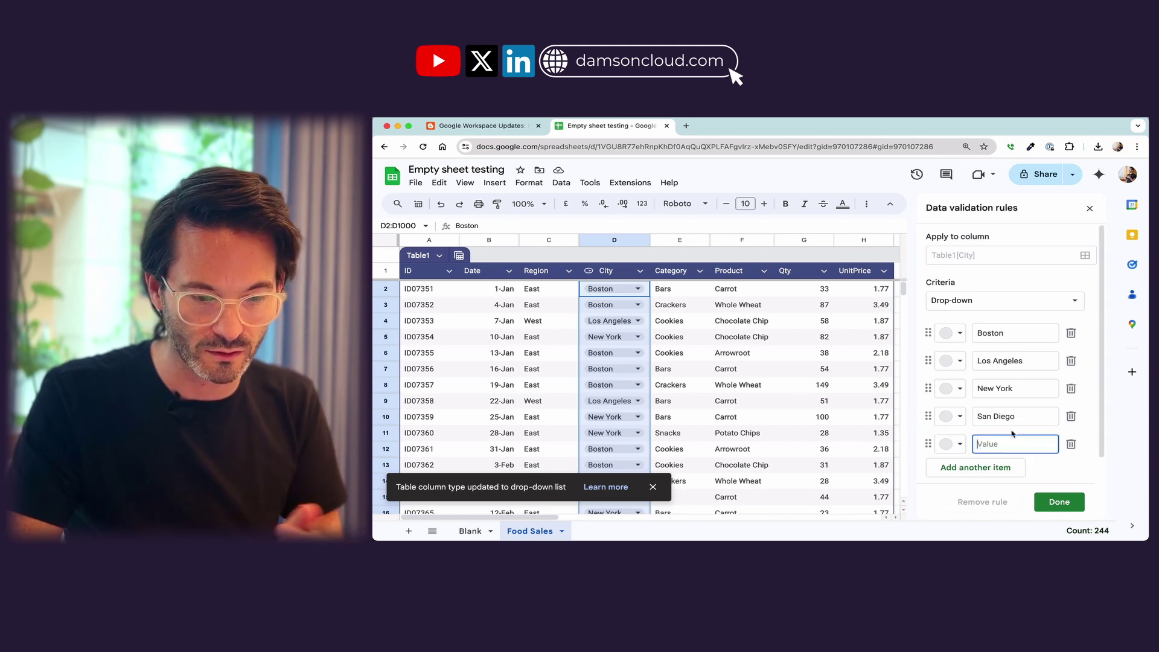
text(London)
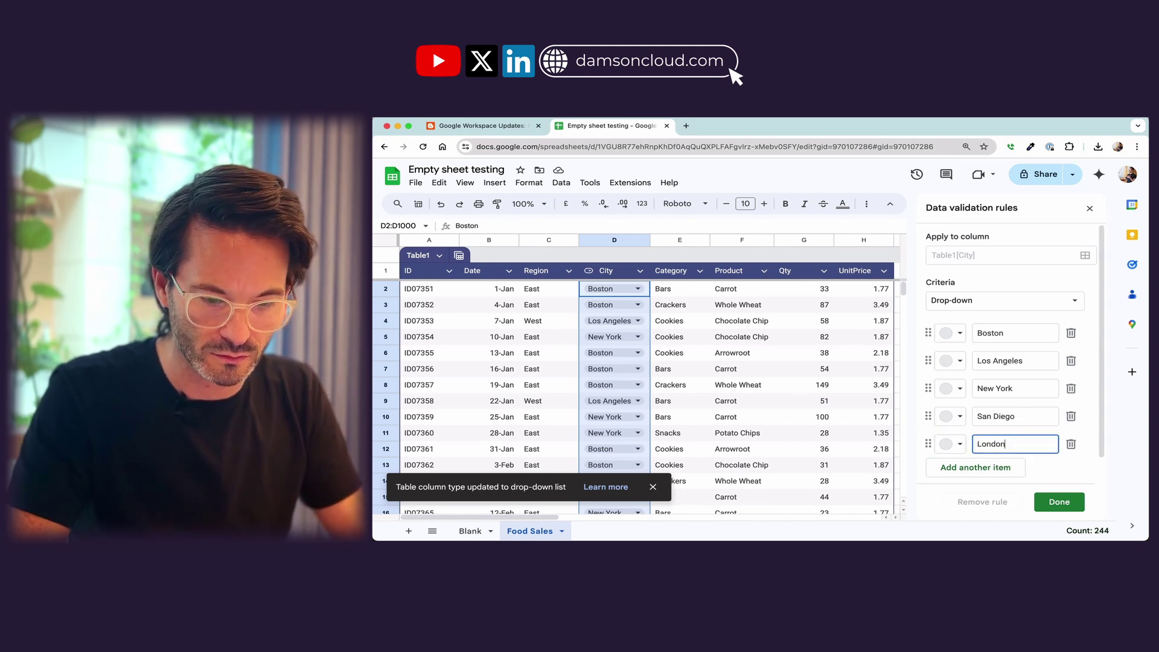
key(Return)
text(Dublin)
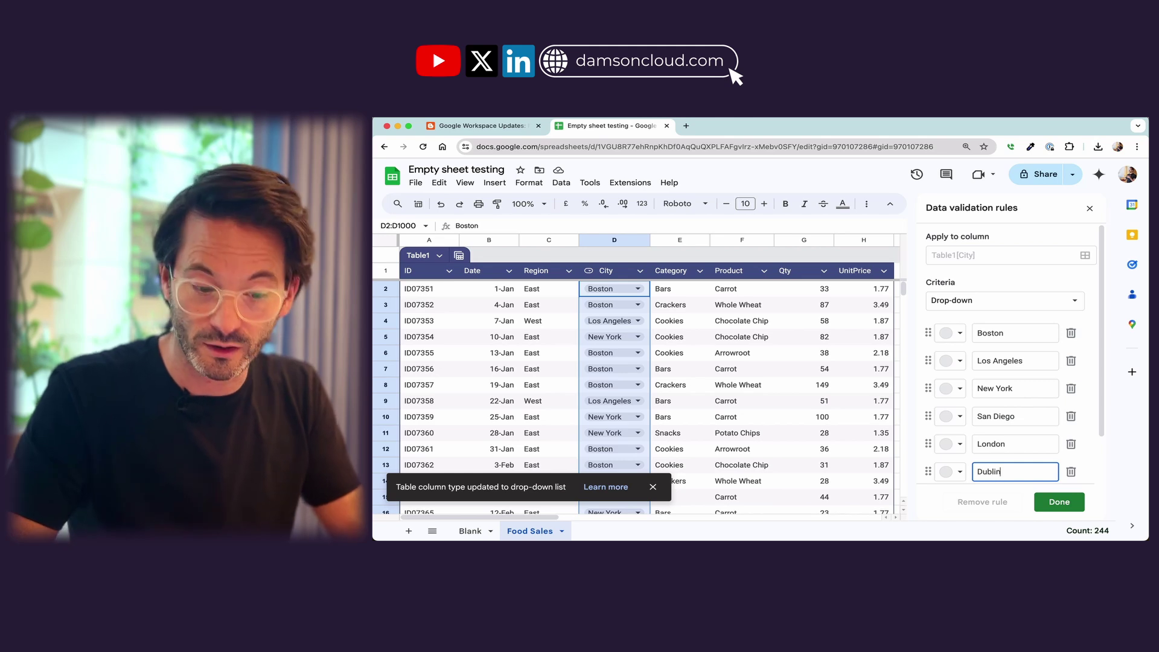
Colour the London chip light blue and San Diego yellow
click(955, 447)
click(1032, 334)
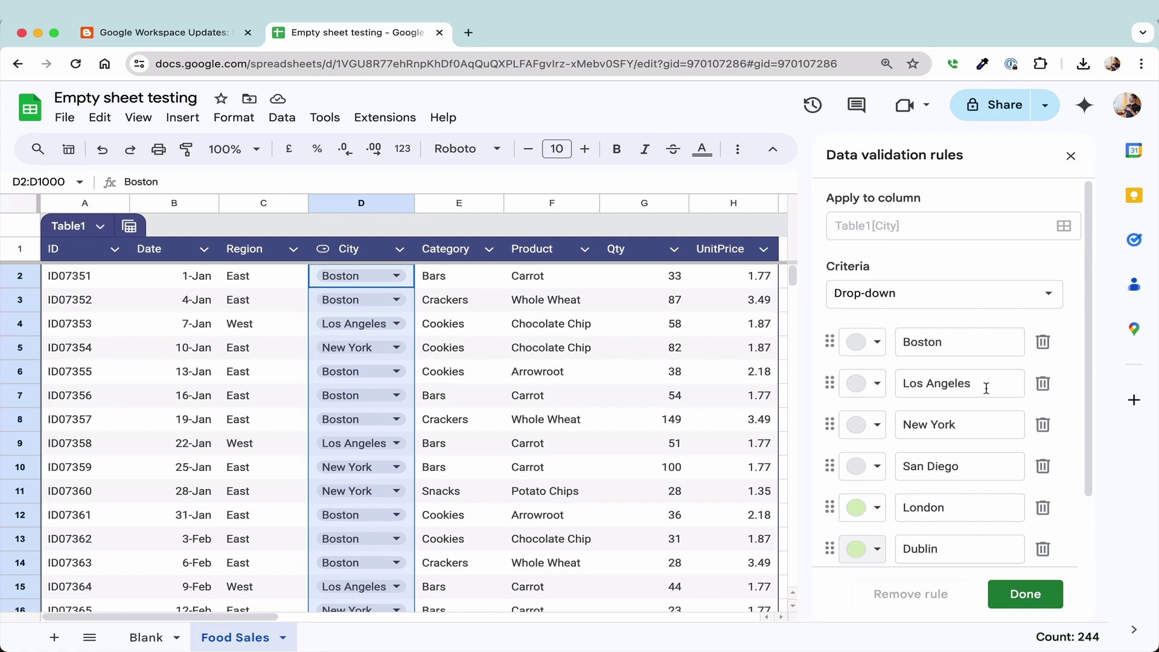
click(878, 513)
click(1015, 344)
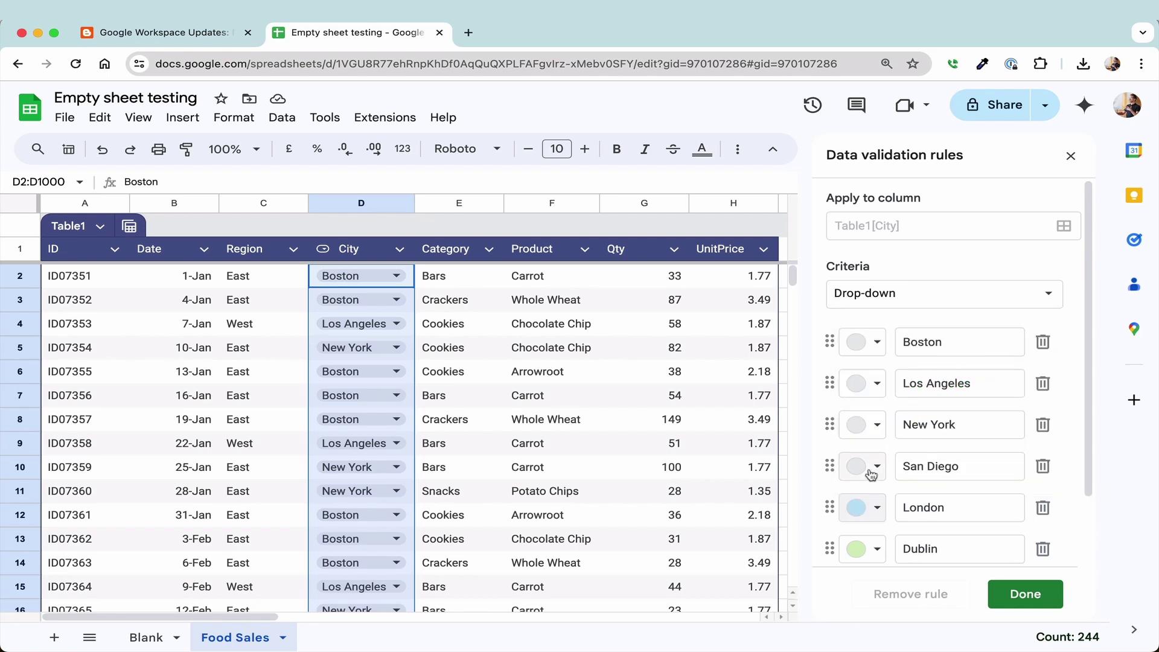
click(871, 466)
click(956, 344)
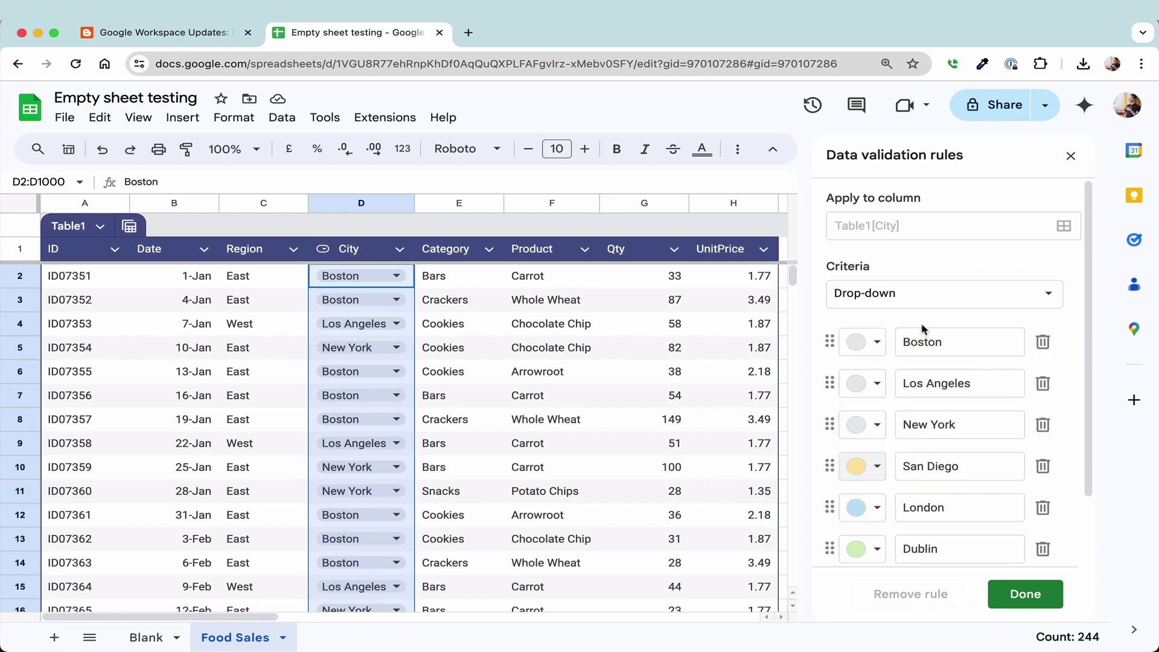
Colour New York yellow, Boston purple and Los Angeles teal, then confirm the drop-down
click(875, 425)
click(957, 483)
click(876, 343)
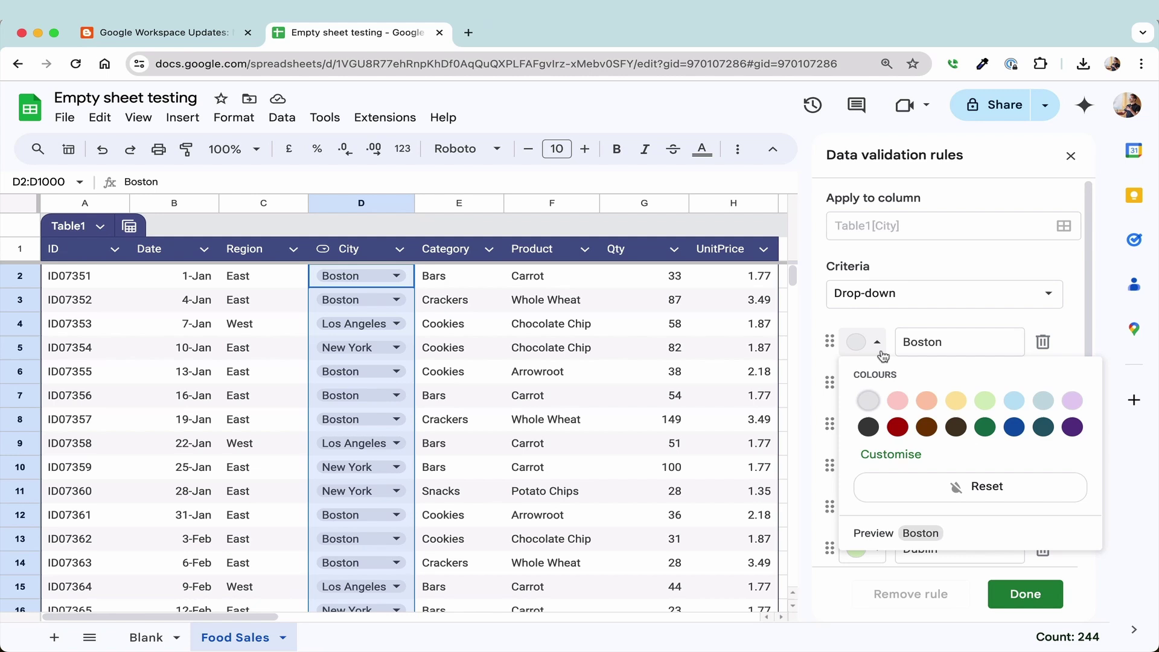
click(1073, 402)
click(870, 383)
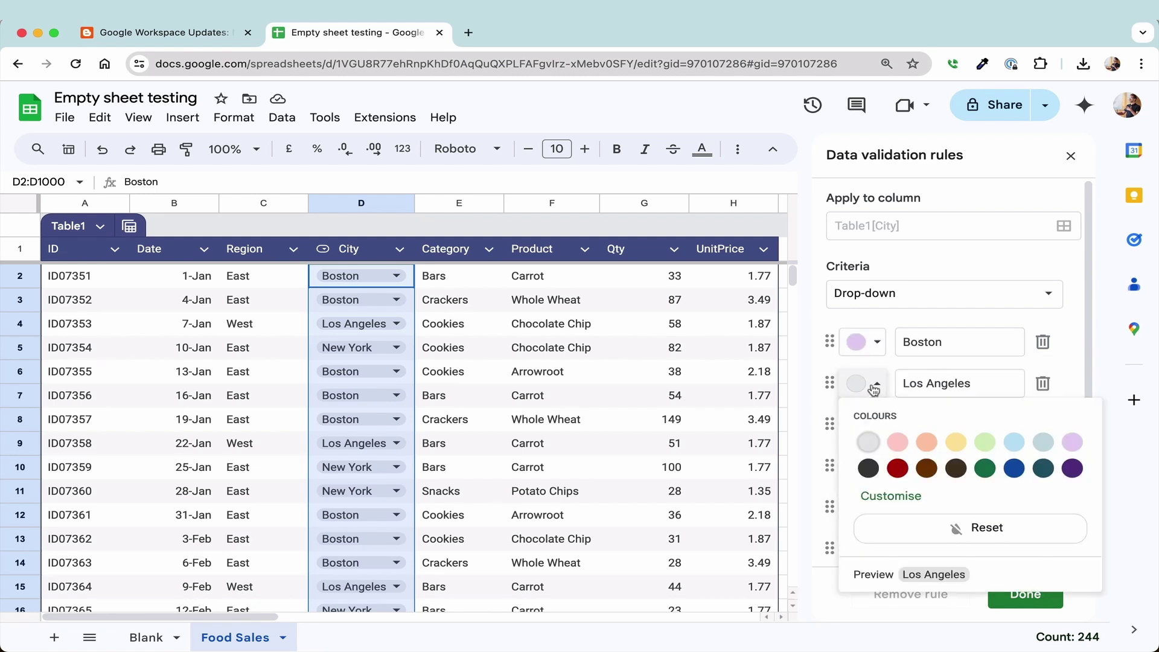
click(1044, 443)
click(1026, 595)
click(592, 442)
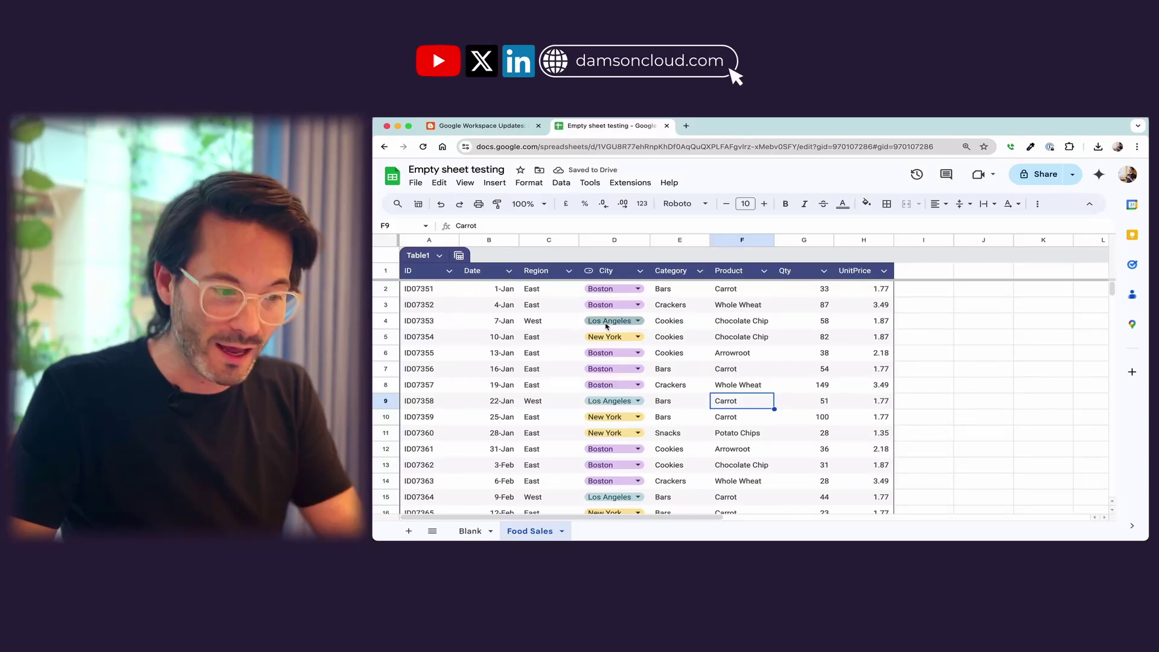
Change row 18's City chip from Boston to Dublin
scroll(636, 320, down, 5)
click(637, 317)
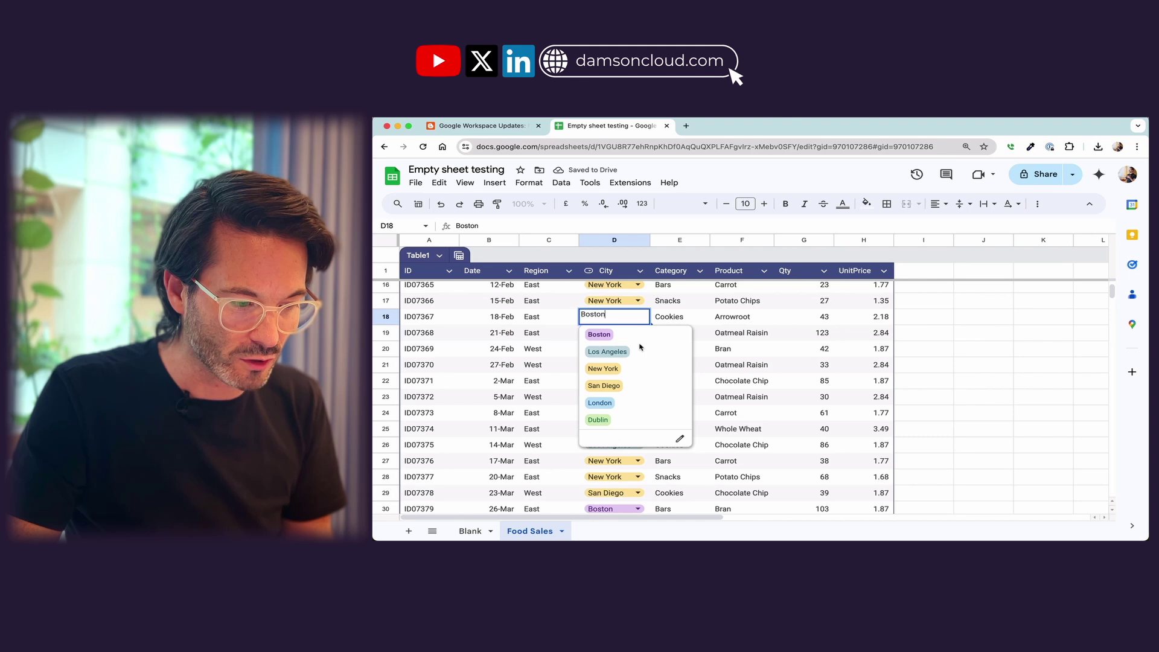
click(627, 421)
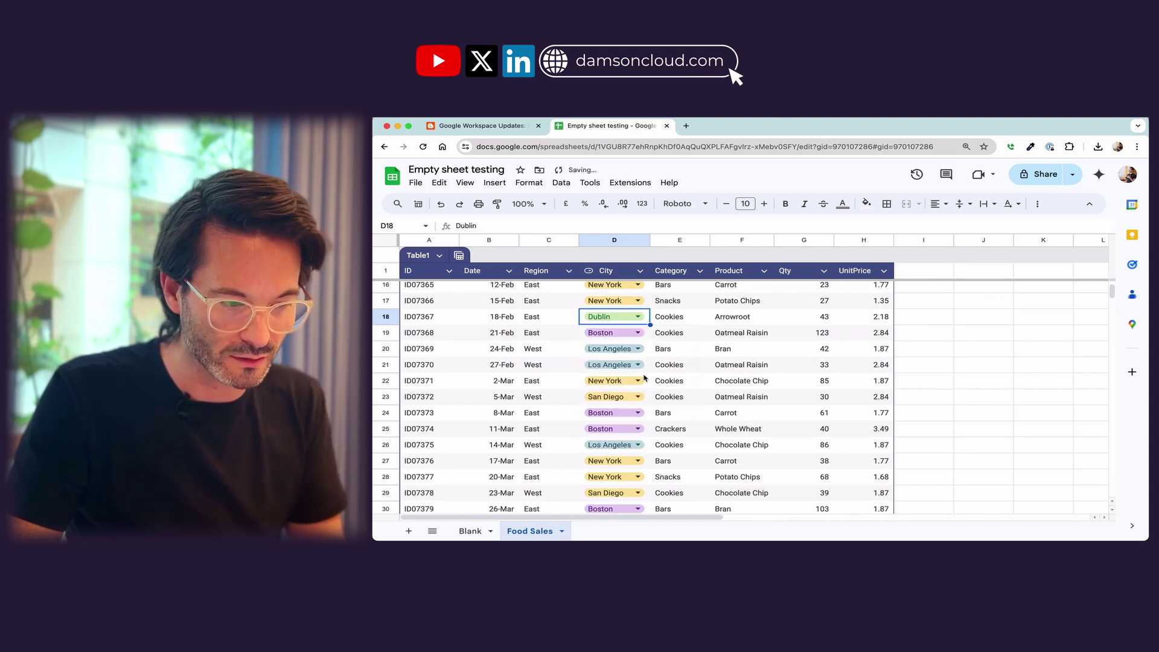
scroll(640, 387, up, 5)
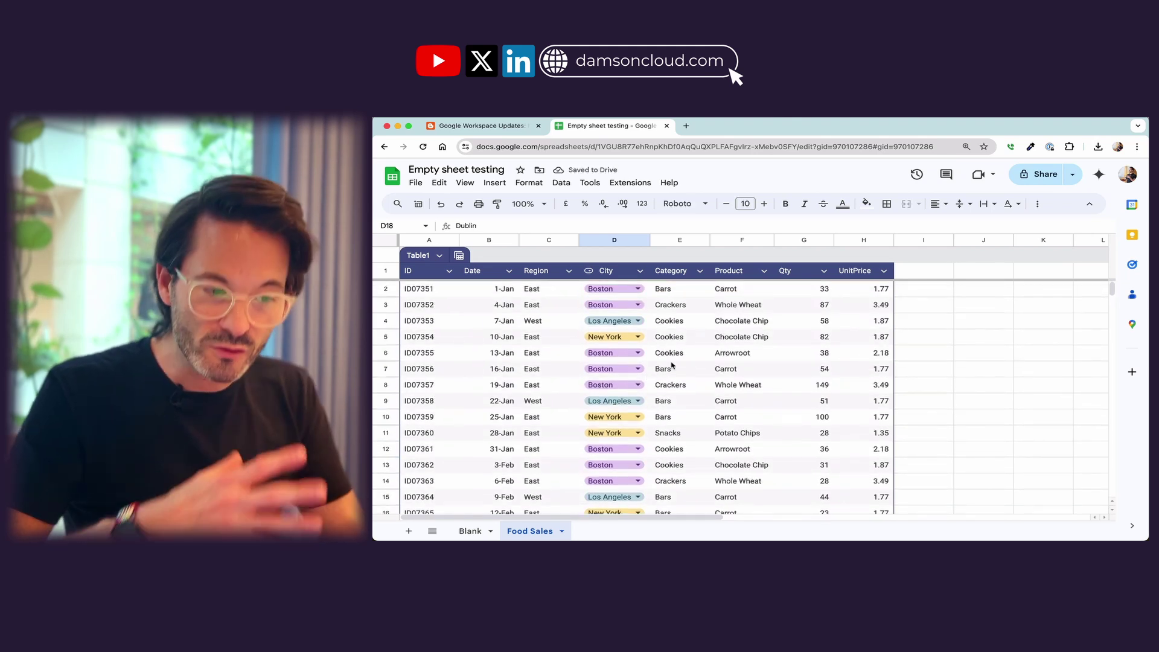
Make the Product column a drop-down of its product names, then open the Qty column's options
click(764, 271)
mouse_move(845, 292)
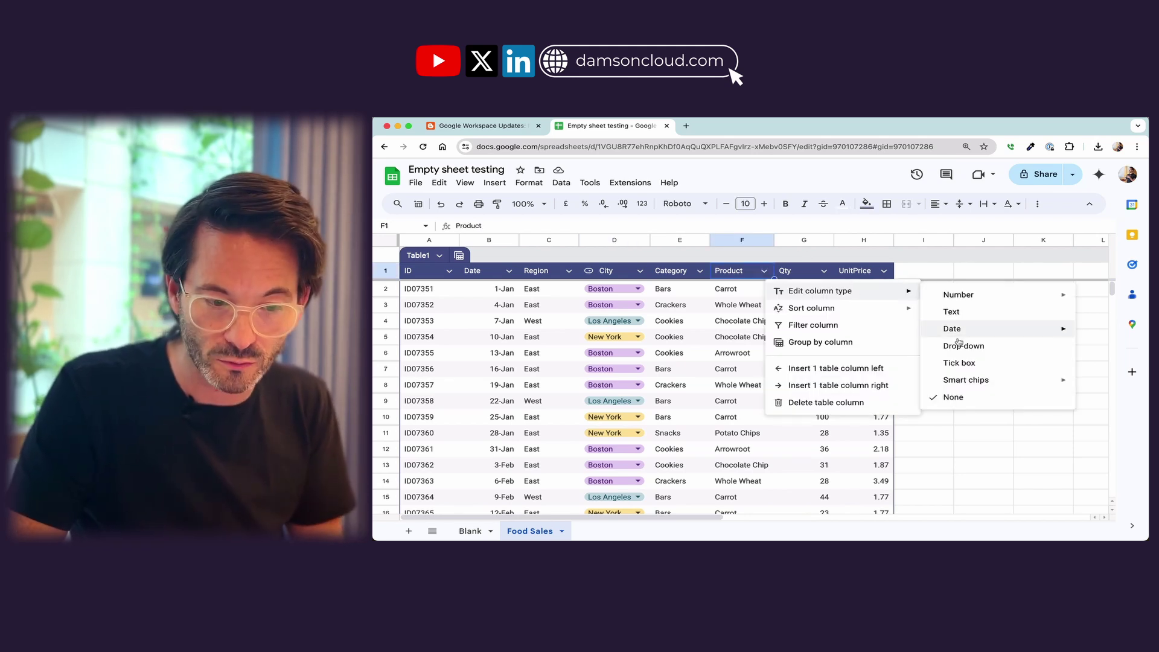
mouse_move(967, 382)
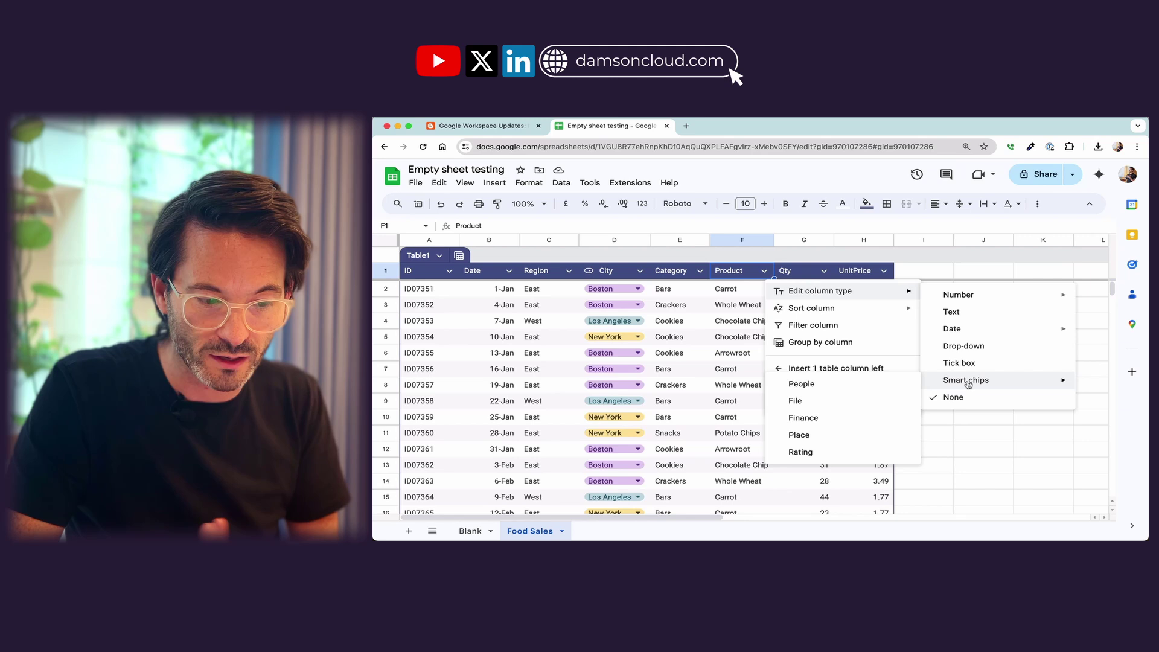
click(964, 346)
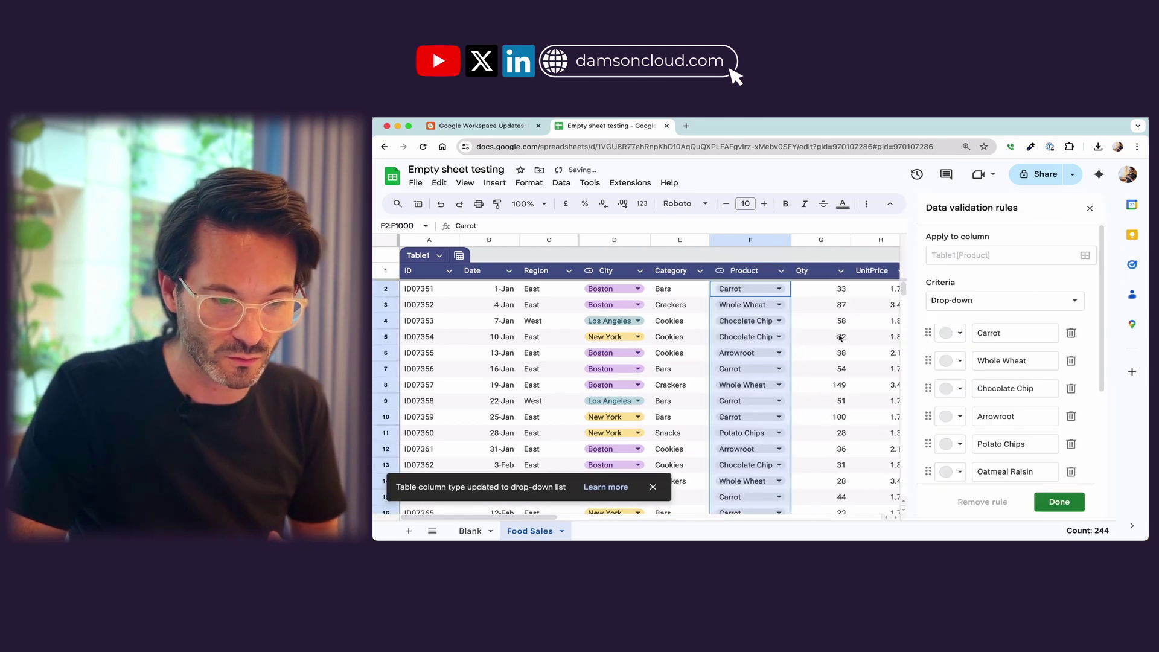
click(1060, 502)
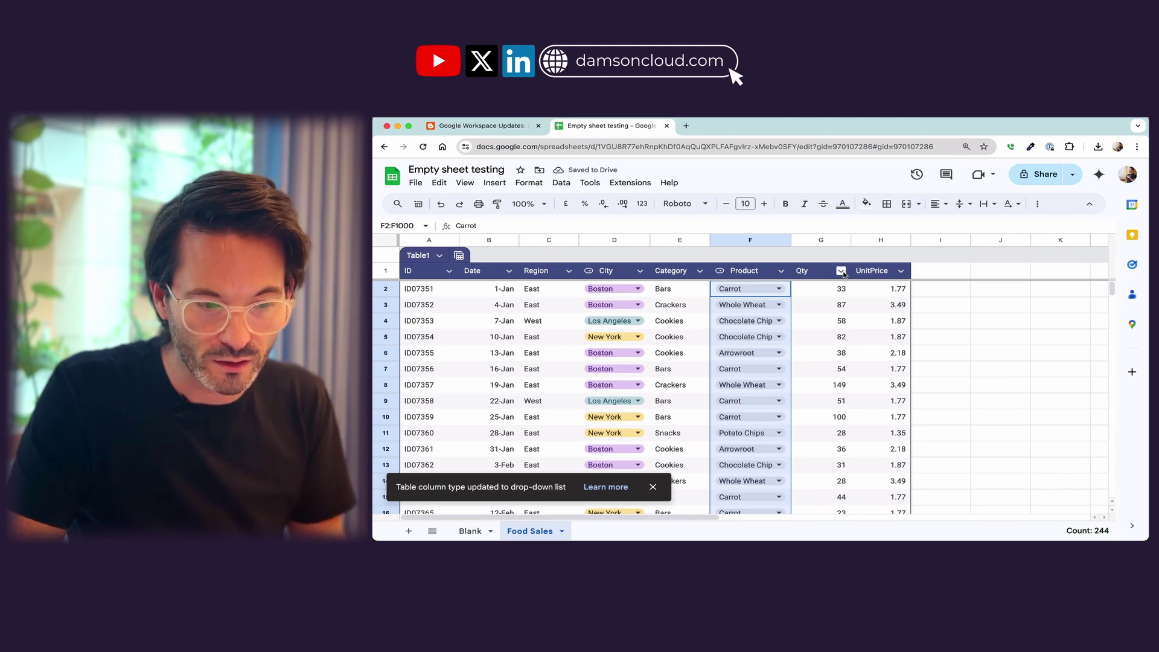
click(844, 273)
mouse_move(949, 294)
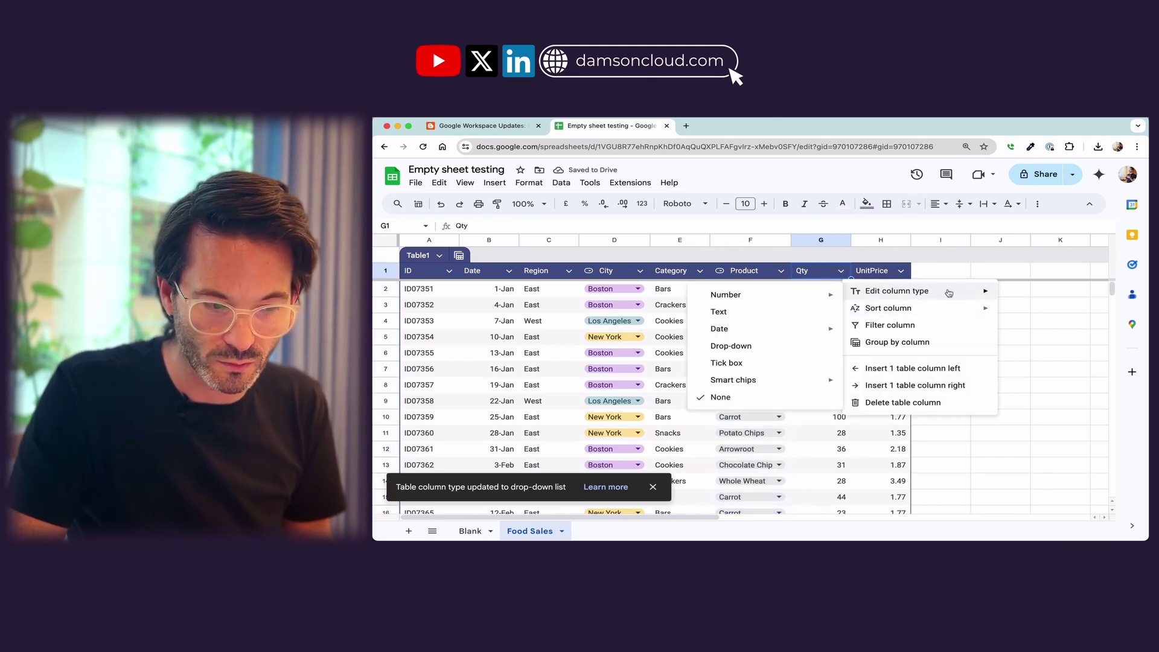
click(685, 372)
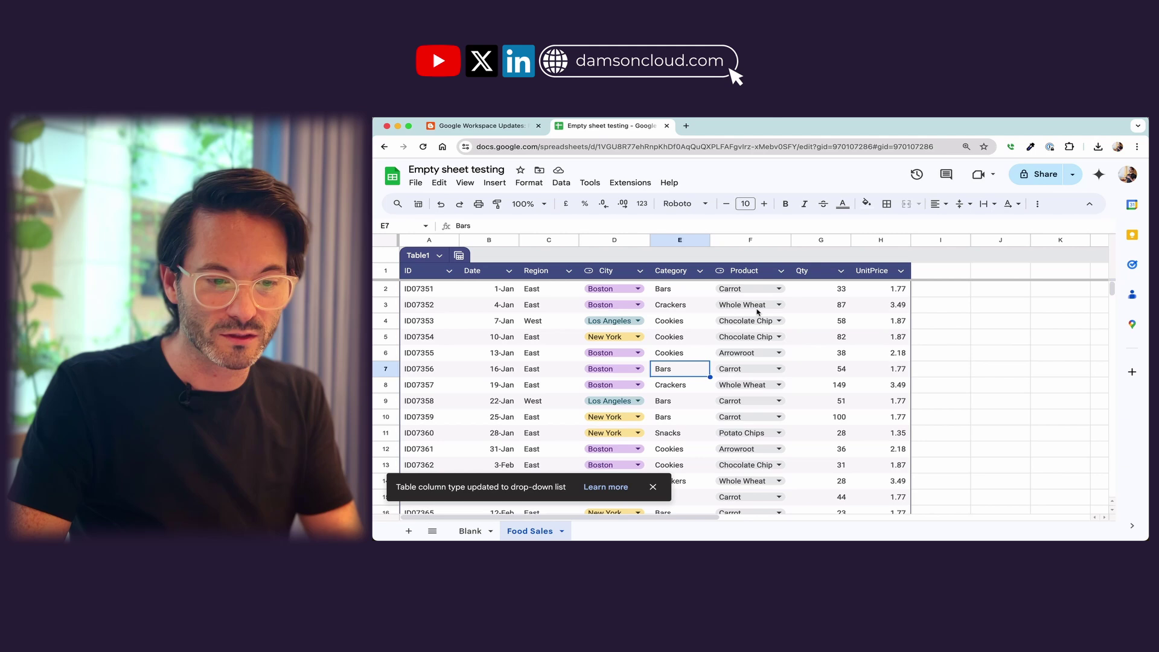